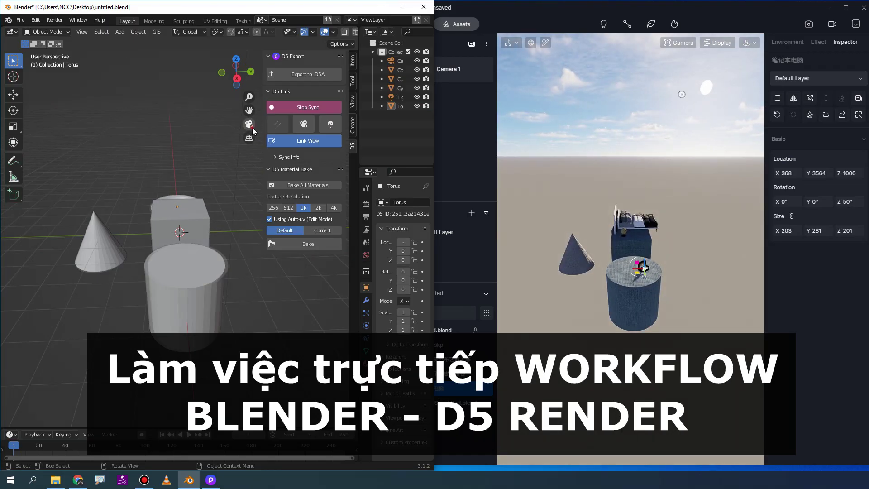
# In the D5 demo, view Camera 1 and drag the sun to change the time of day
pyautogui.click(425, 69)
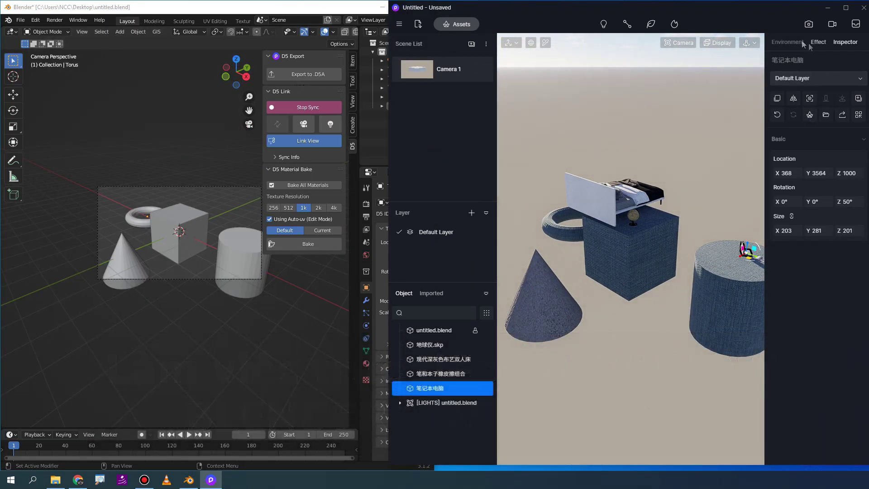
pyautogui.click(787, 42)
pyautogui.moveTo(841, 127); pyautogui.dragTo(849, 110)
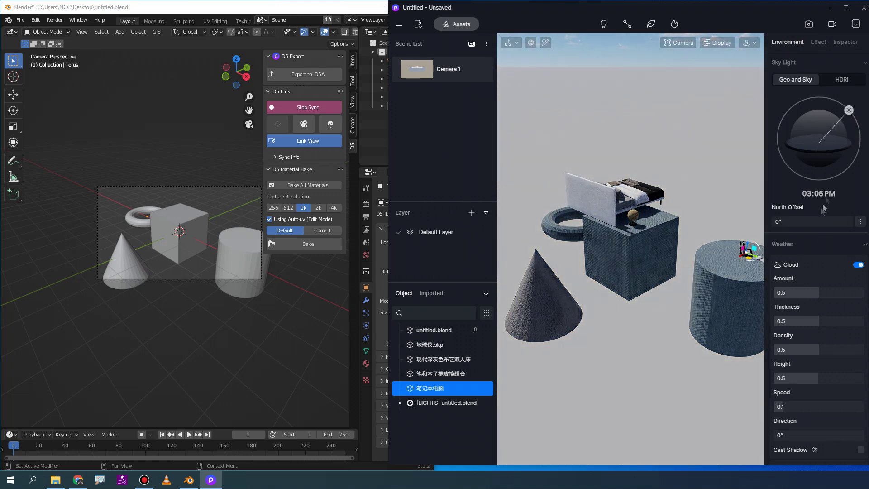
pyautogui.scroll(-3, 832, 301)
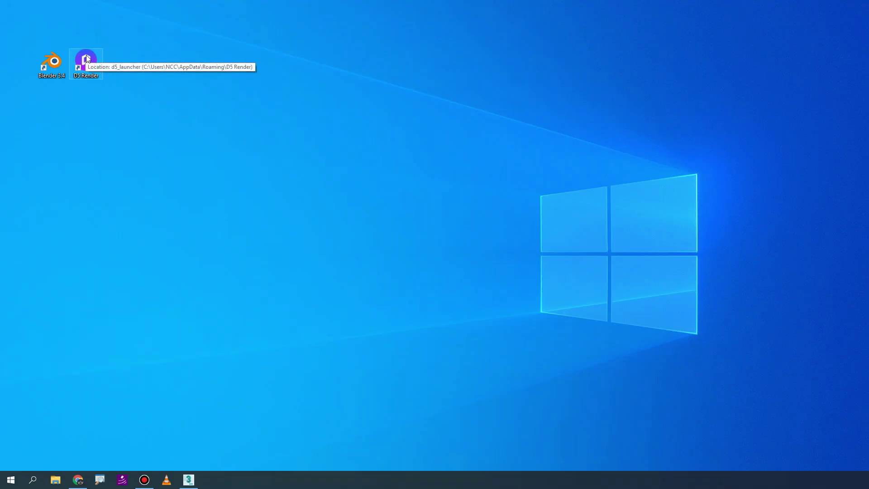
# Launch D5 Render and open the folder for the Blender 0.7.0.0007 converter
pyautogui.doubleClick(88, 59)
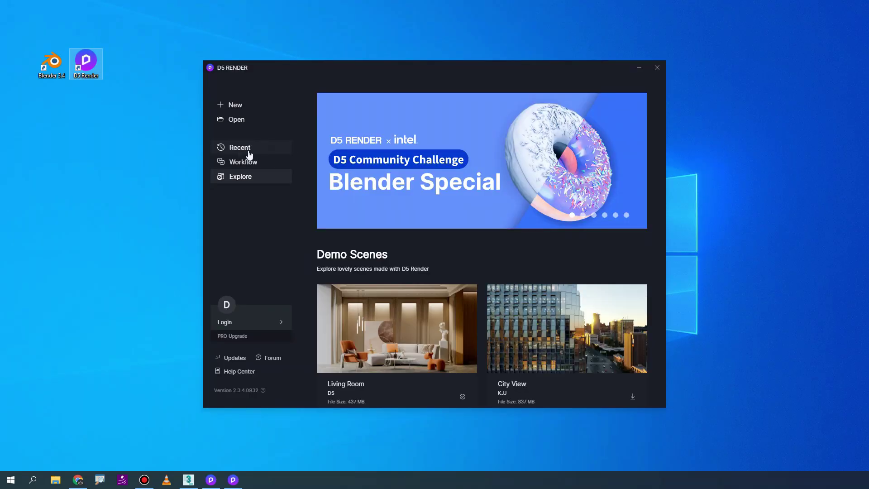
pyautogui.click(242, 161)
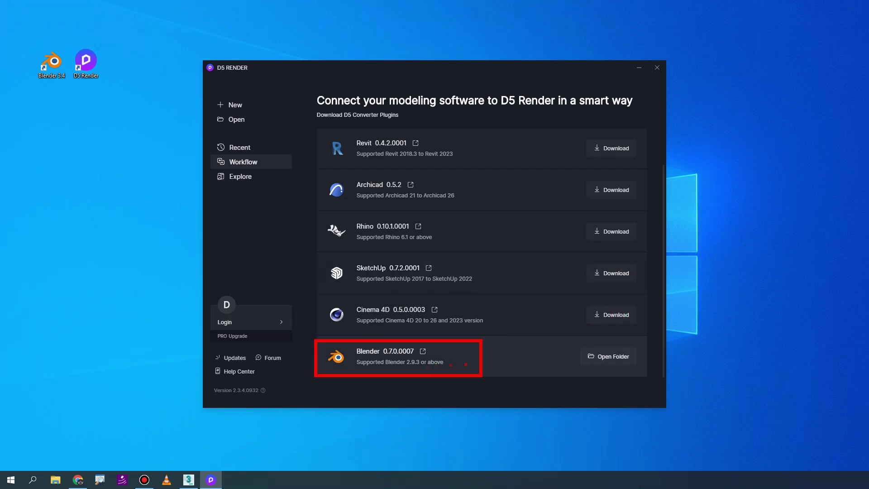
pyautogui.click(584, 357)
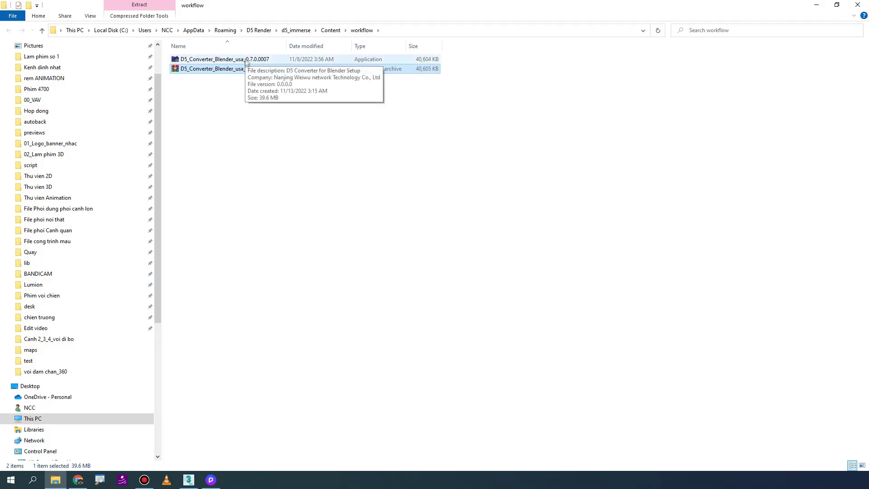
# Run the converter setup as administrator and confirm the setup language
pyautogui.click(231, 59)
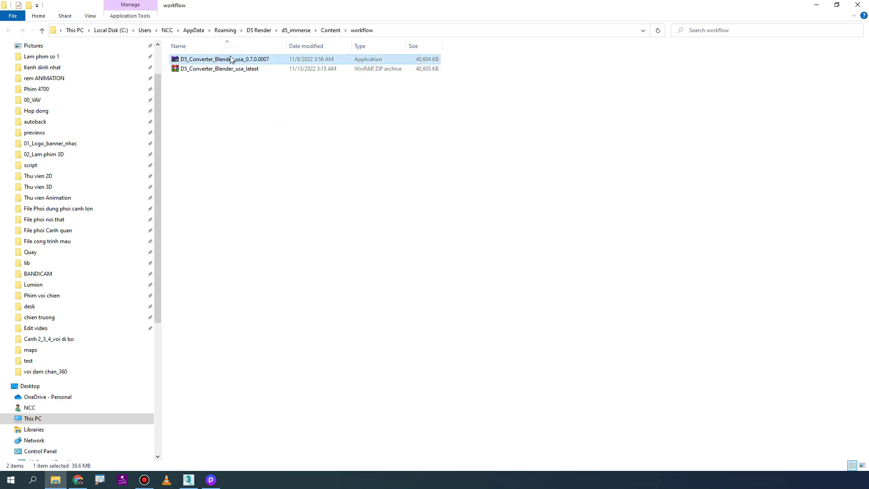
pyautogui.rightClick(231, 59)
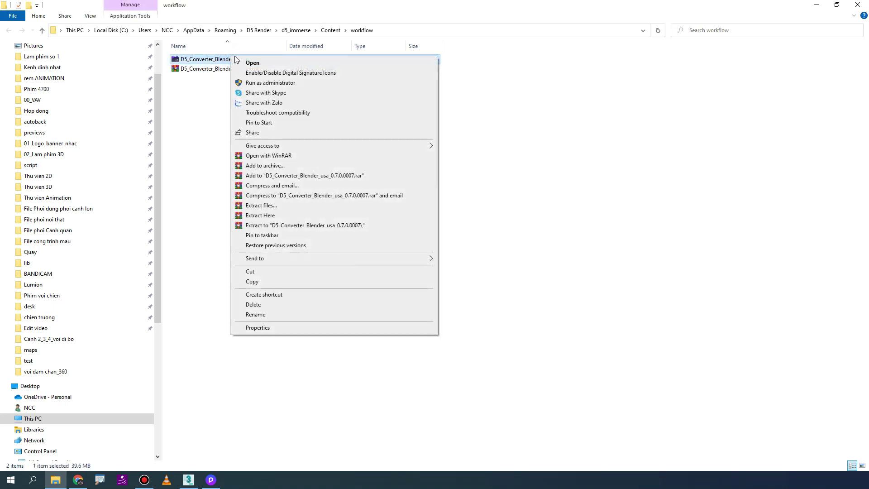
pyautogui.click(256, 83)
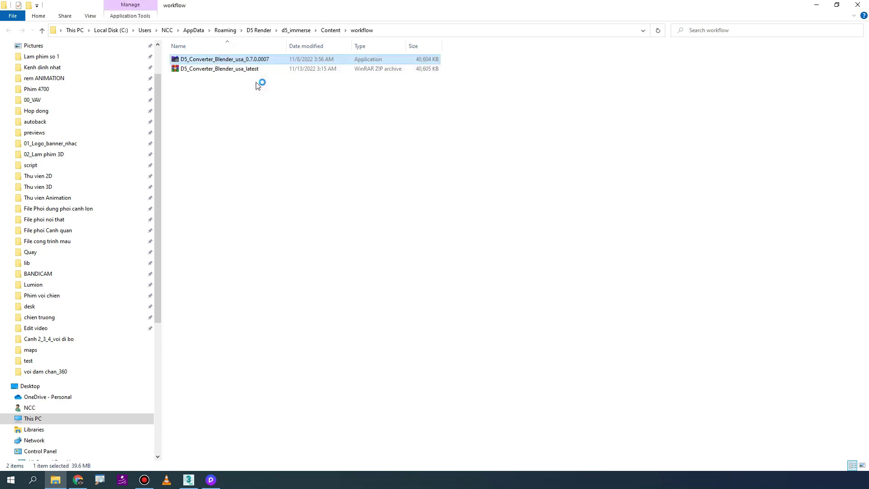
pyautogui.click(400, 172)
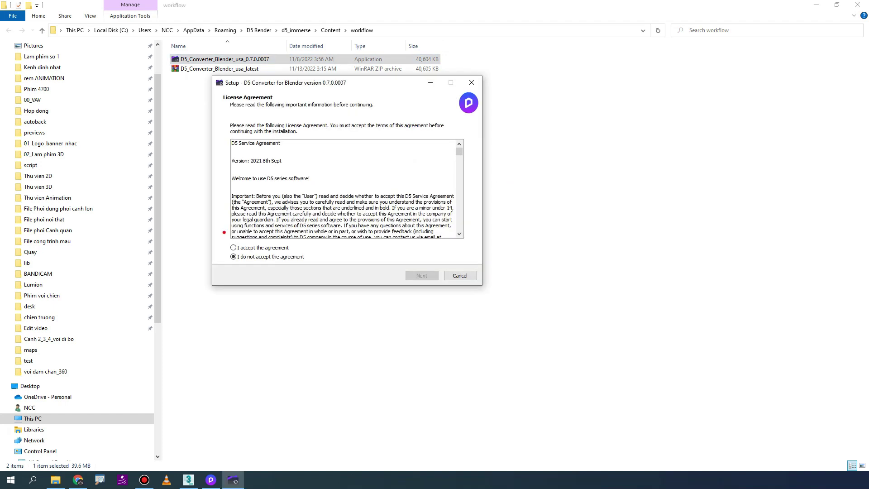
# Accept the license agreement and install the converter for Blender 3.1
pyautogui.click(233, 248)
pyautogui.click(421, 275)
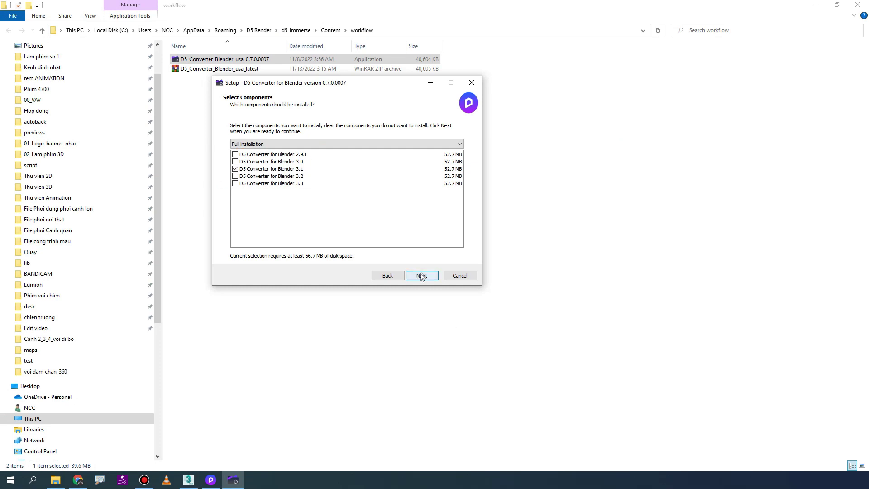
pyautogui.click(418, 275)
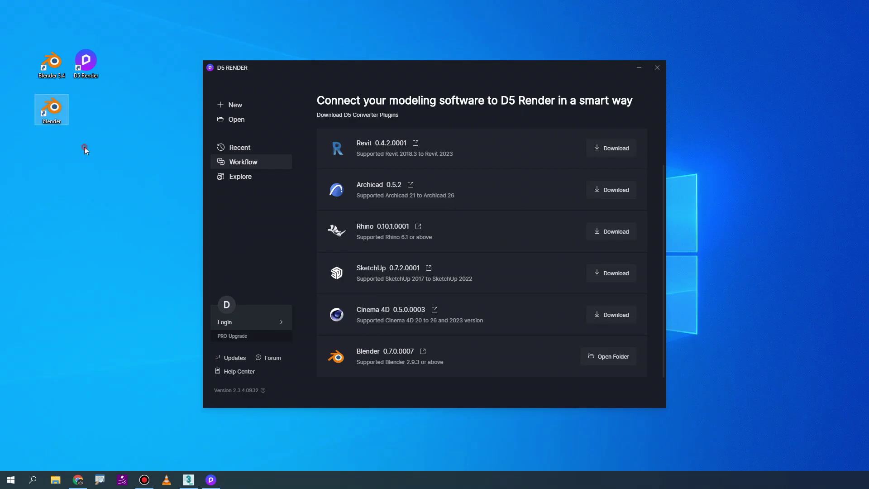
pyautogui.click(85, 147)
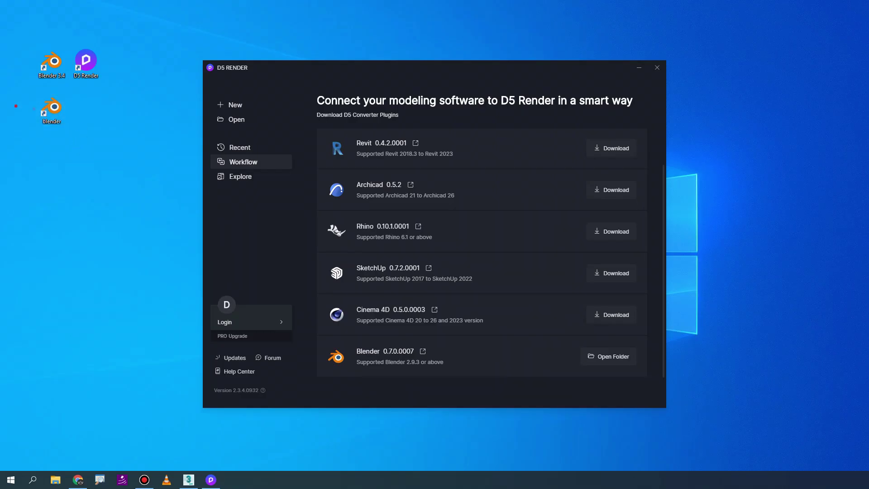
pyautogui.moveTo(54, 67); pyautogui.dragTo(47, 28)
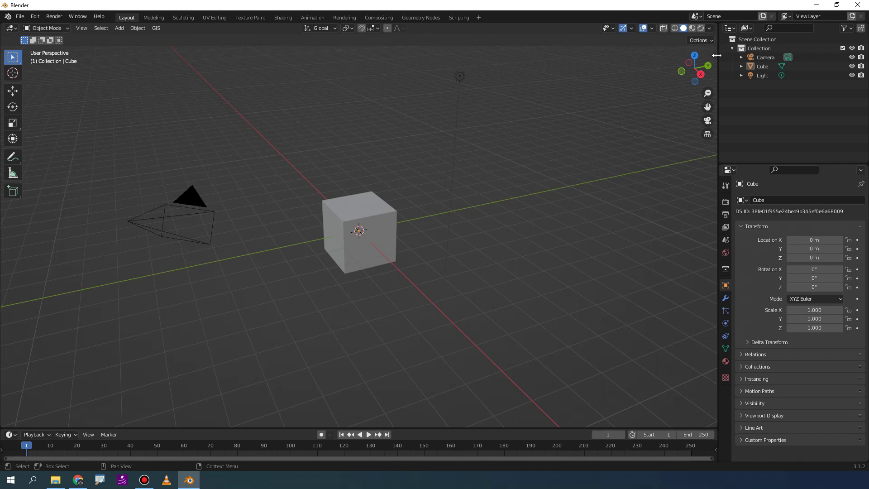
# Show Blender's sidebar and its D5 tab with the Export, Link and Material Bake panels
pyautogui.press('n')
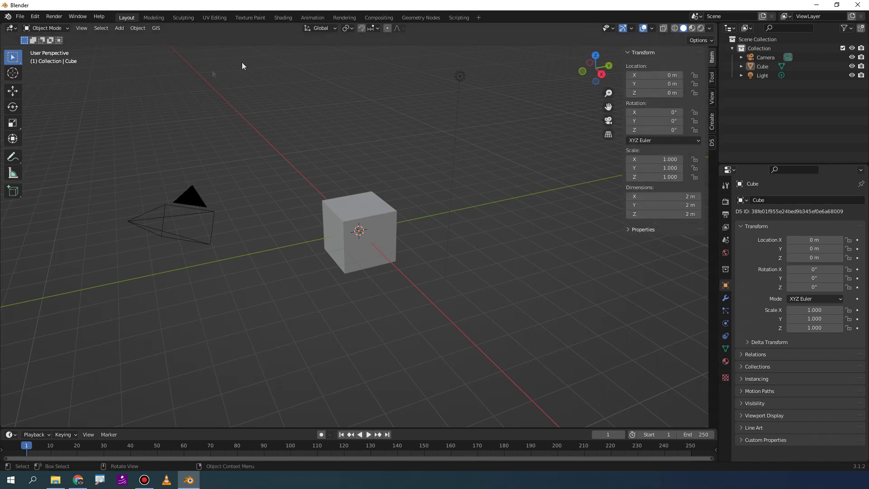
pyautogui.click(712, 143)
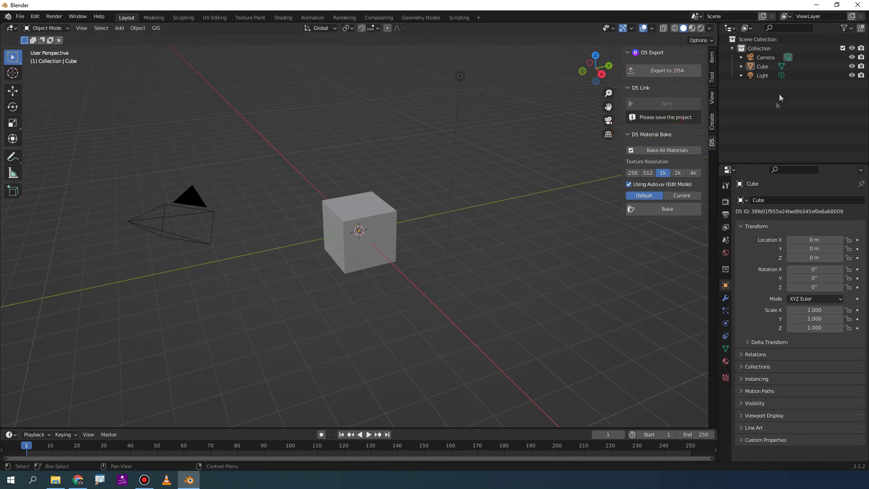
# Select the cube in the viewport, leaving the camera deselected
pyautogui.moveTo(399, 164); pyautogui.dragTo(297, 315)
pyautogui.moveTo(255, 152); pyautogui.dragTo(105, 288)
pyautogui.moveTo(255, 142); pyautogui.dragTo(77, 338)
pyautogui.click(176, 241)
# Save the scene as untitled.blend on the Desktop
pyautogui.click(20, 16)
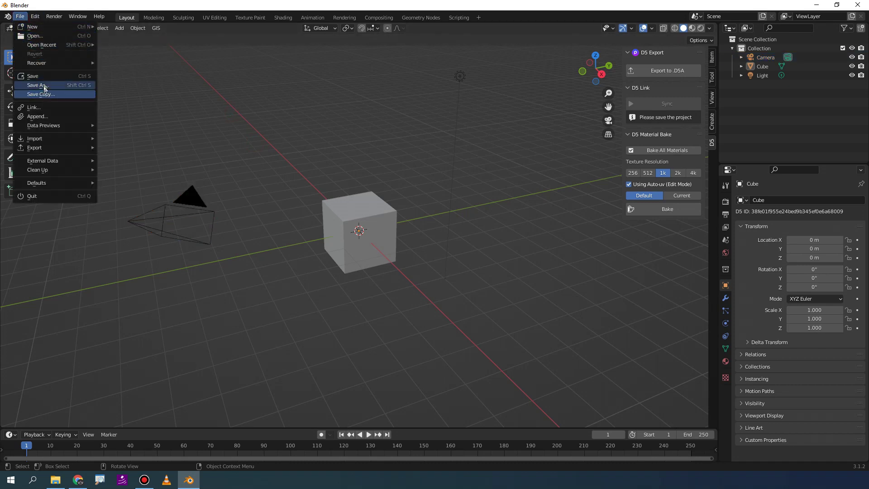
pyautogui.click(46, 77)
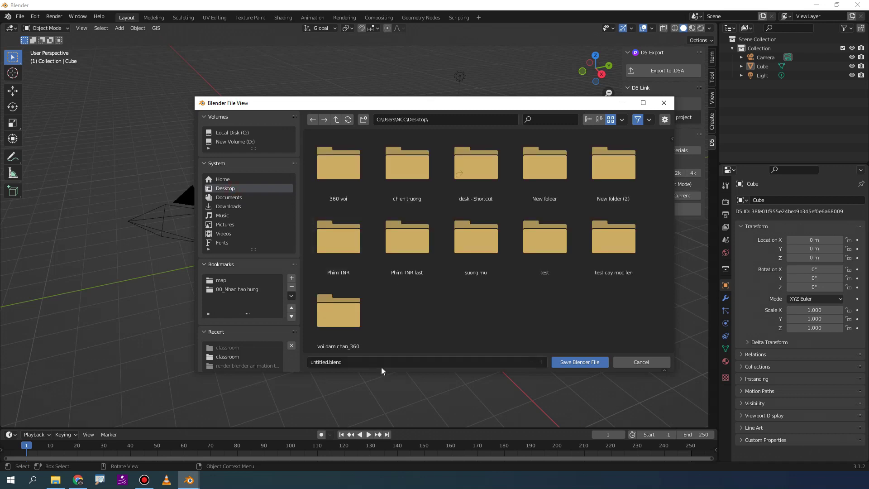
pyautogui.click(579, 362)
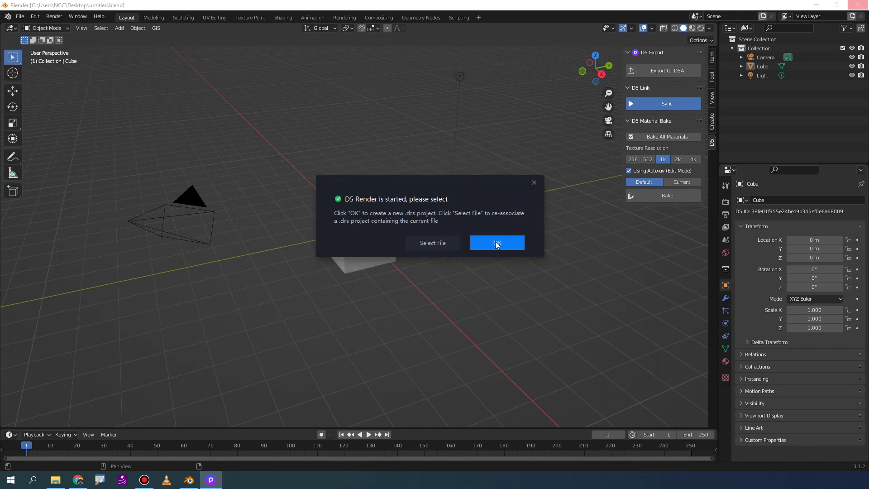
# Create a new D5 project for the synced cube and move D5 Render to the right
pyautogui.click(498, 242)
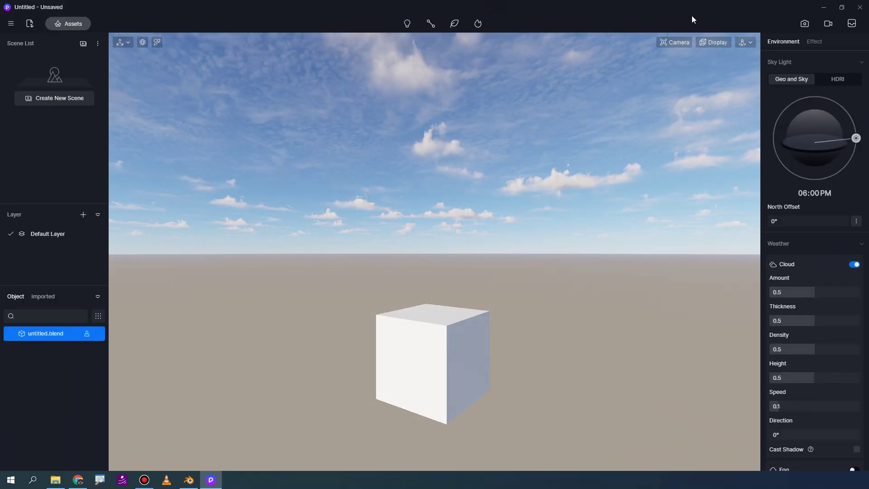
pyautogui.click(841, 7)
pyautogui.moveTo(576, 12); pyautogui.dragTo(589, 10)
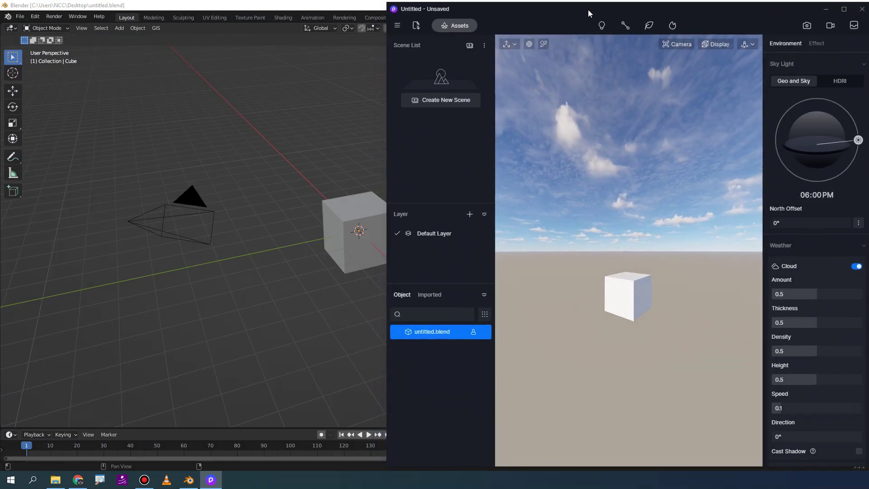
# Restore Blender and snap it to the left half of the screen
pyautogui.click(286, 4)
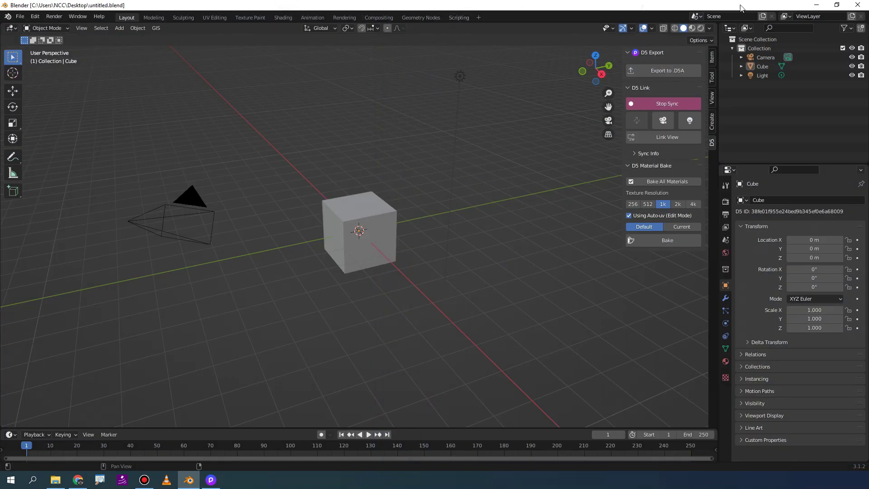
pyautogui.click(837, 5)
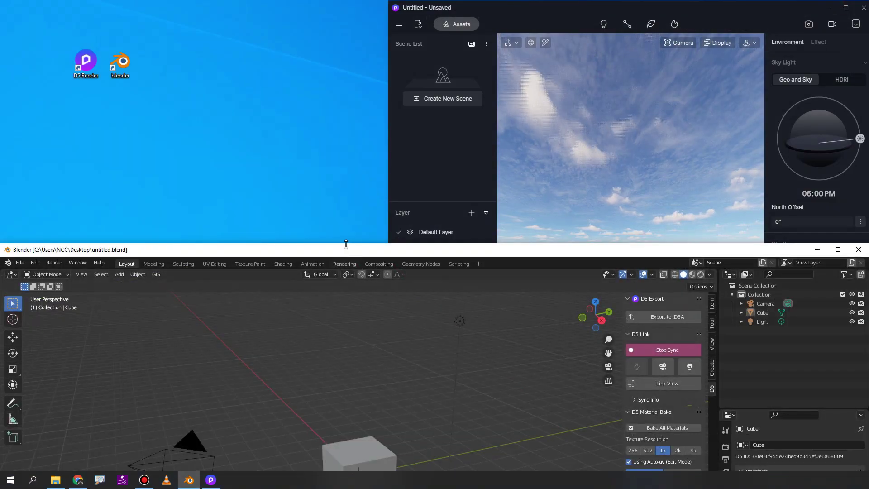
pyautogui.moveTo(335, 249); pyautogui.dragTo(0, 28)
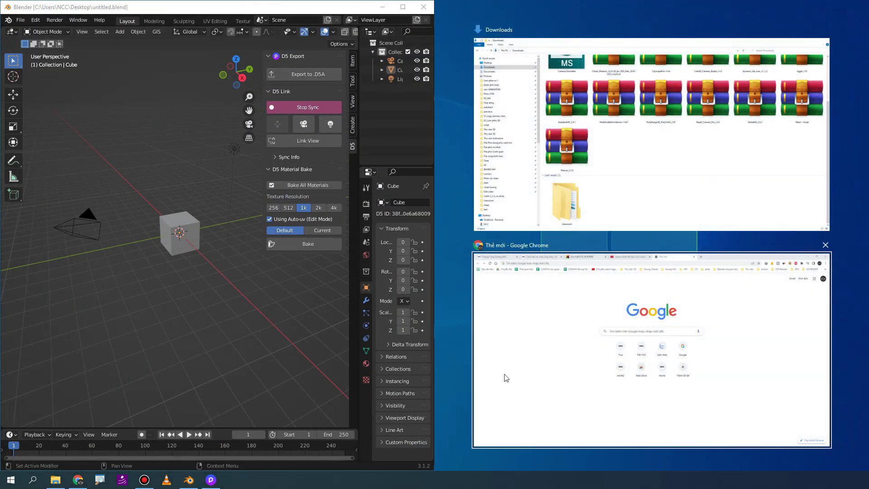
# Send the Blender camera to D5 Render and view the scene through Camera 1
pyautogui.click(211, 480)
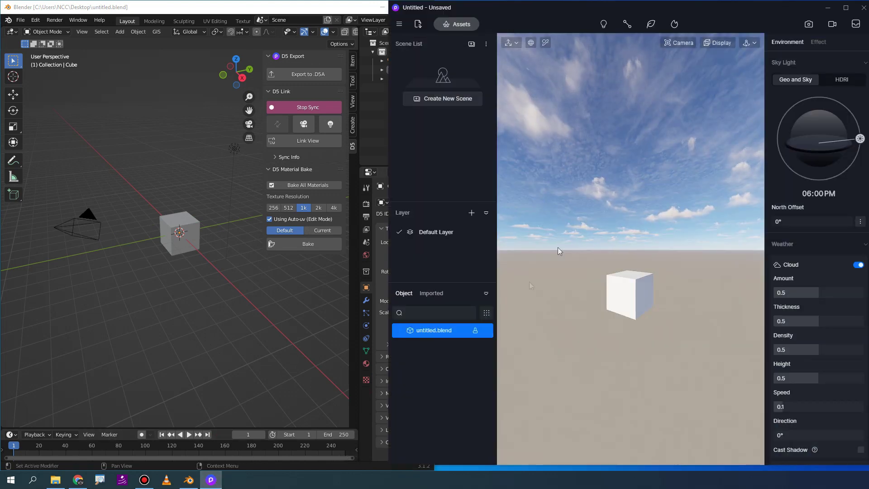
pyautogui.click(131, 178)
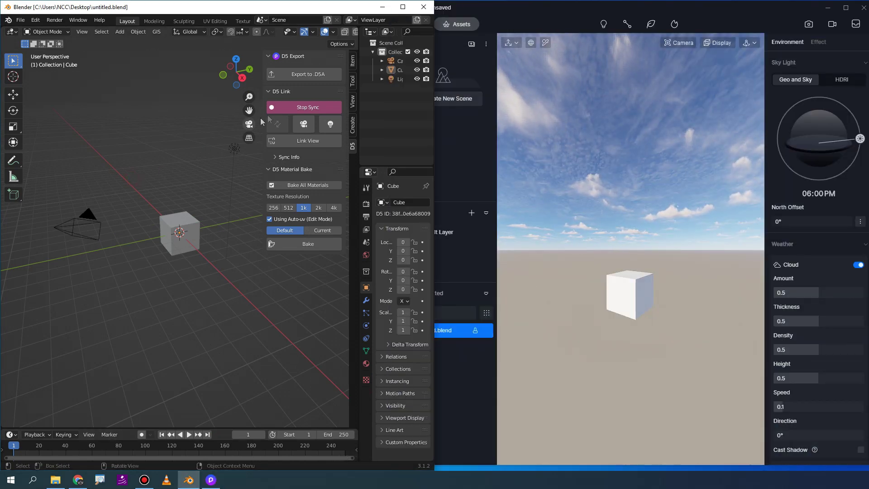
pyautogui.click(307, 130)
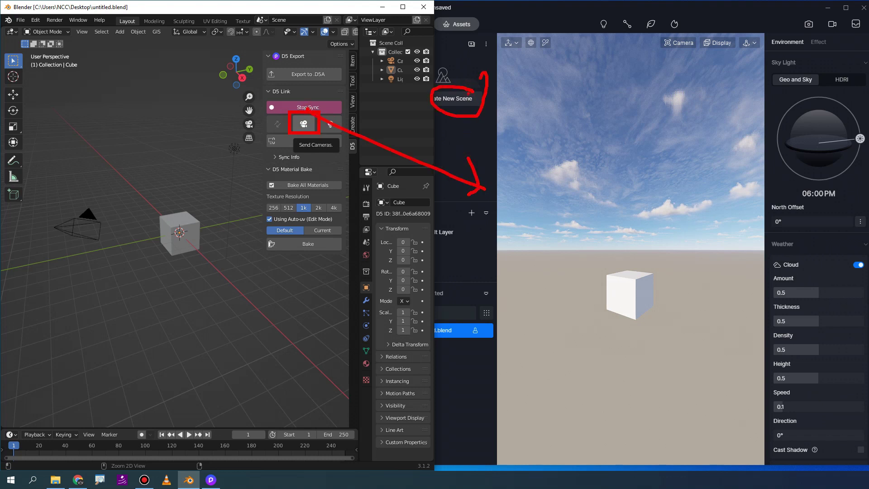
pyautogui.click(310, 125)
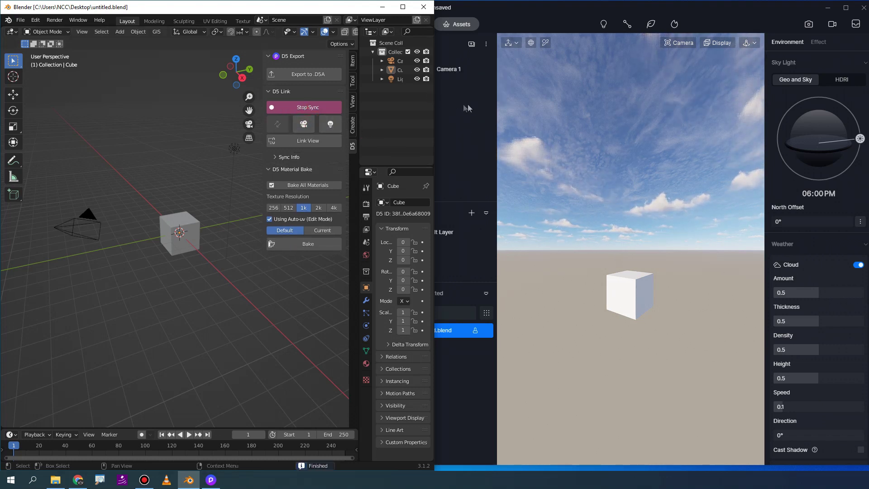
pyautogui.click(437, 111)
pyautogui.click(424, 72)
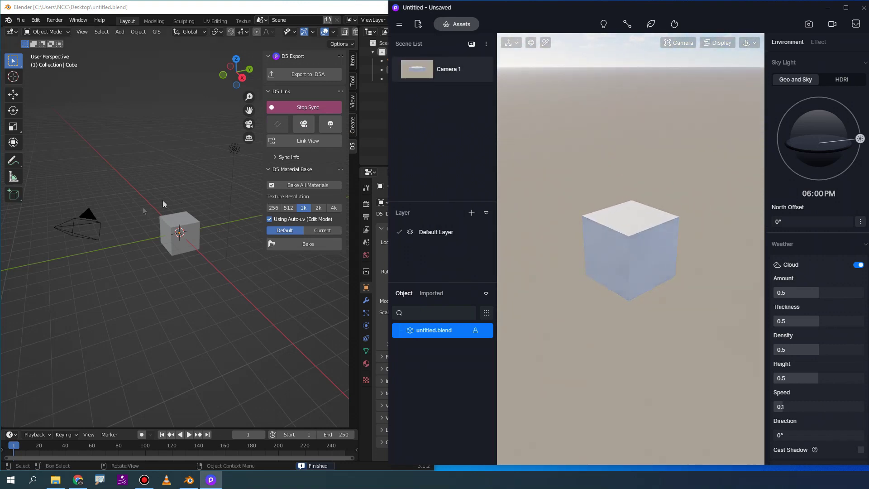
# Sync Blender's lights into D5 and inspect the [LIGHTS] untitled.blend light
pyautogui.click(249, 125)
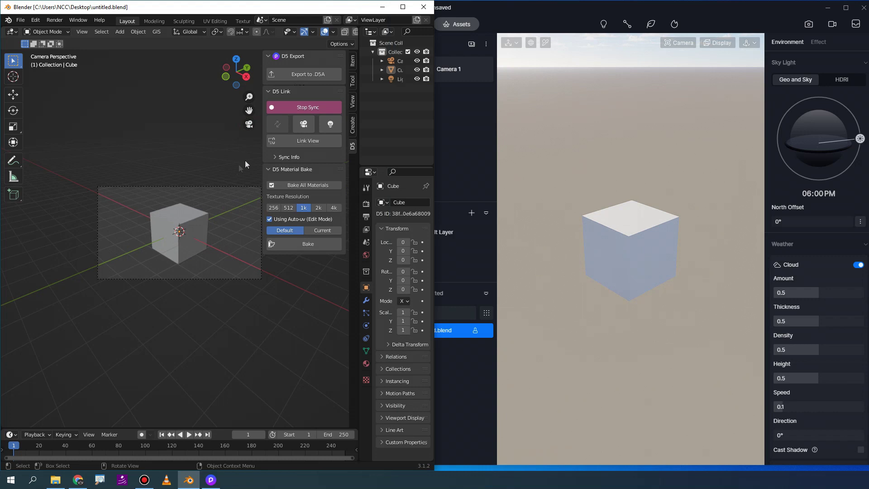
pyautogui.click(330, 125)
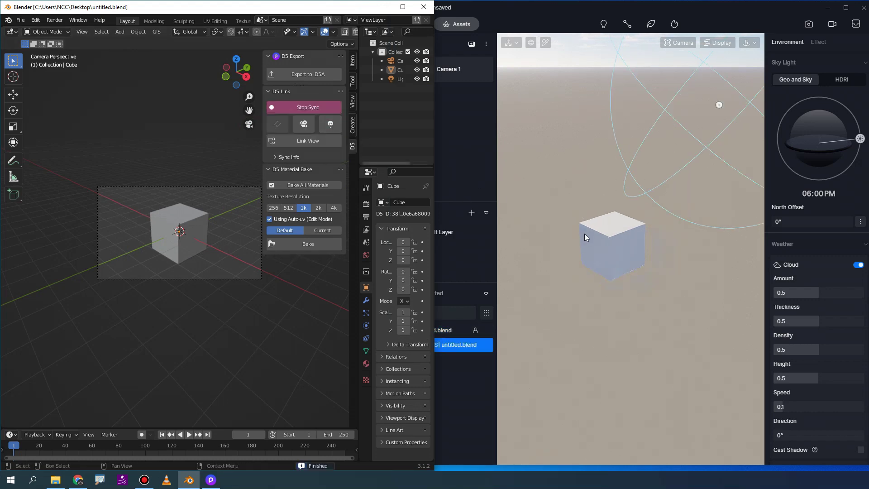
pyautogui.click(613, 220)
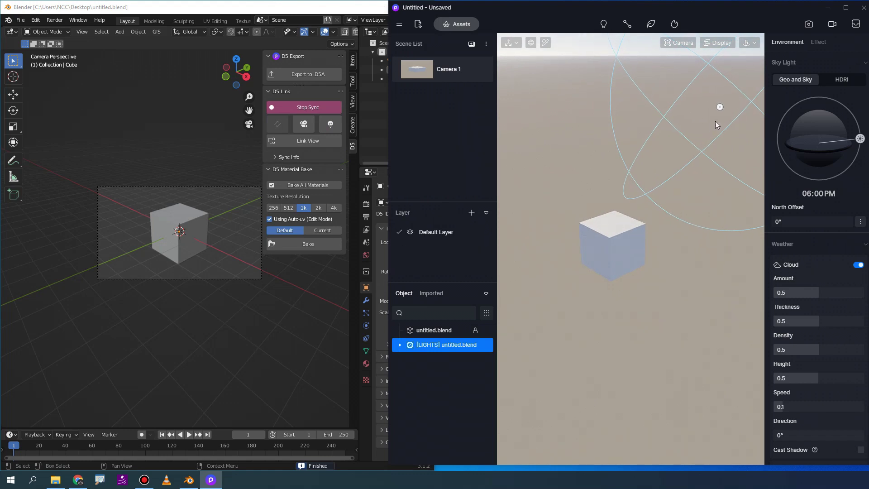
pyautogui.click(719, 107)
pyautogui.click(189, 480)
pyautogui.hotkey('shift', 'a')
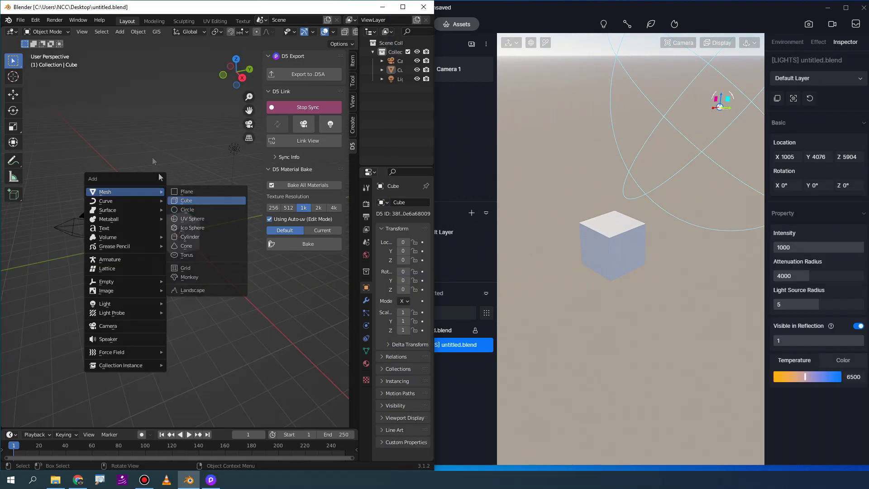
# Add a cylinder and move it 3 units along X
pyautogui.click(146, 131)
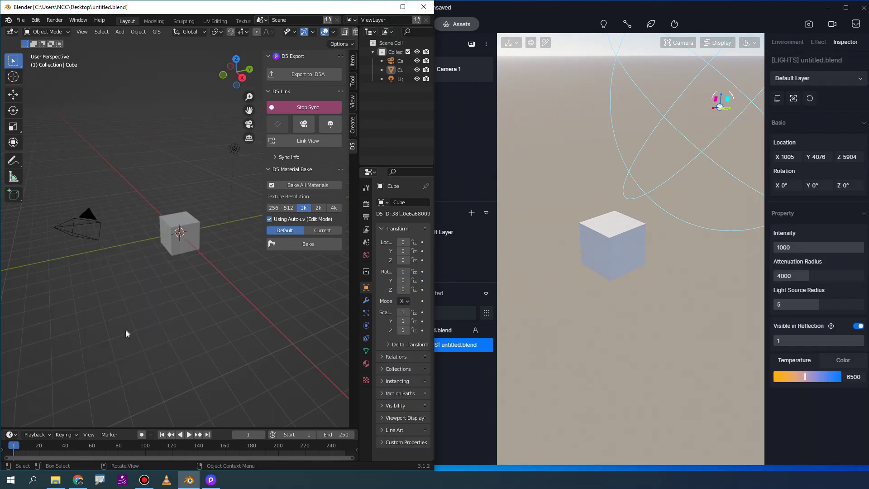
pyautogui.hotkey('shift', 'a')
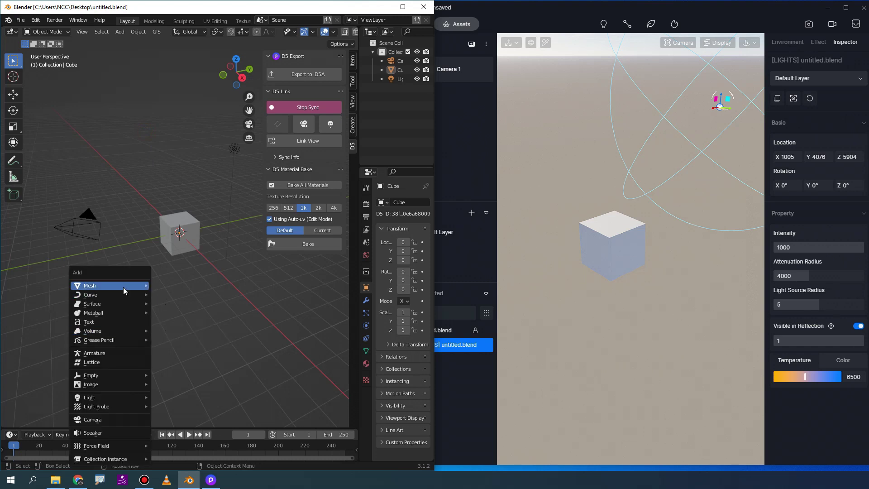
pyautogui.click(175, 330)
pyautogui.press('g')
pyautogui.press('x')
pyautogui.press('3')
pyautogui.press('Return')
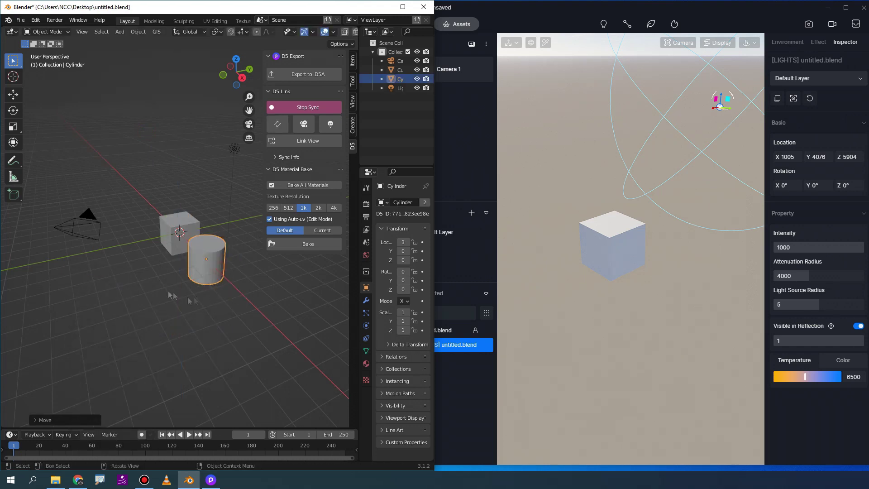
# Add a cone and move it -3 units along Y
pyautogui.hotkey('shift', 'a')
pyautogui.click(185, 334)
pyautogui.press('g')
pyautogui.press('y')
pyautogui.press('-')
pyautogui.press('3')
pyautogui.press('Return')
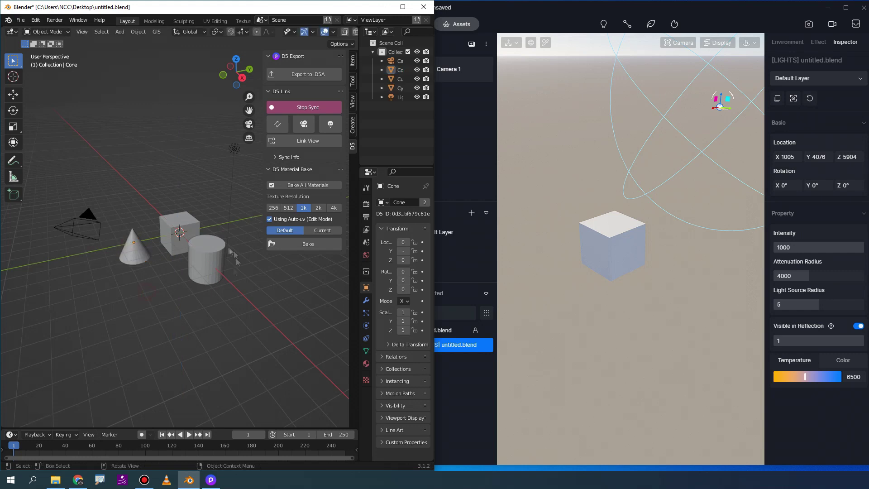
pyautogui.moveTo(462, 232)
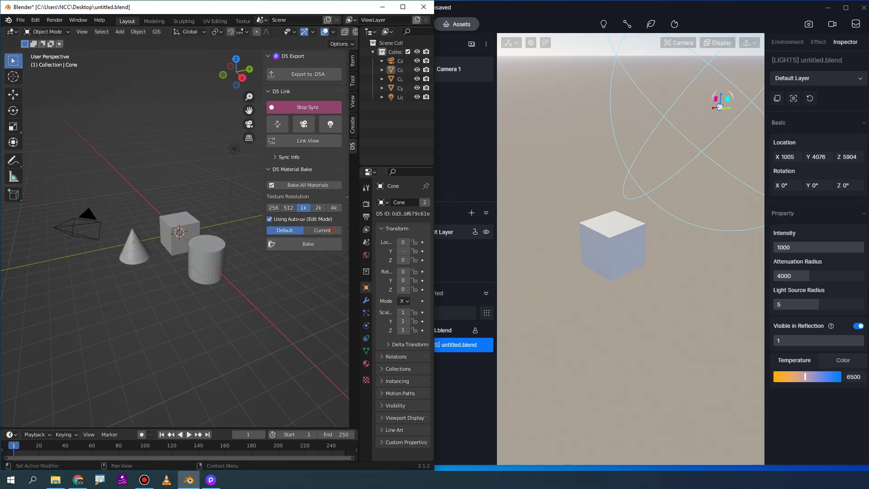
# Sync the cylinder and cone to D5 Render and link its view to Blender's viewport
pyautogui.moveTo(326, 223); pyautogui.dragTo(563, 225)
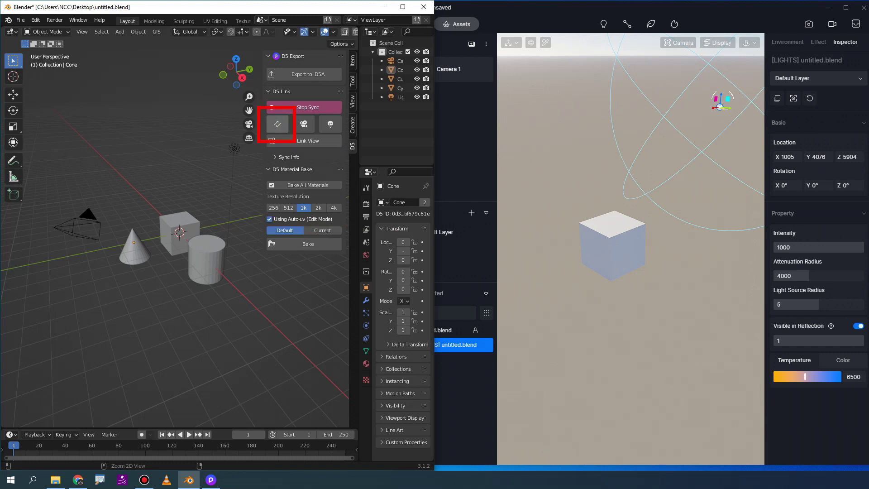
pyautogui.click(280, 126)
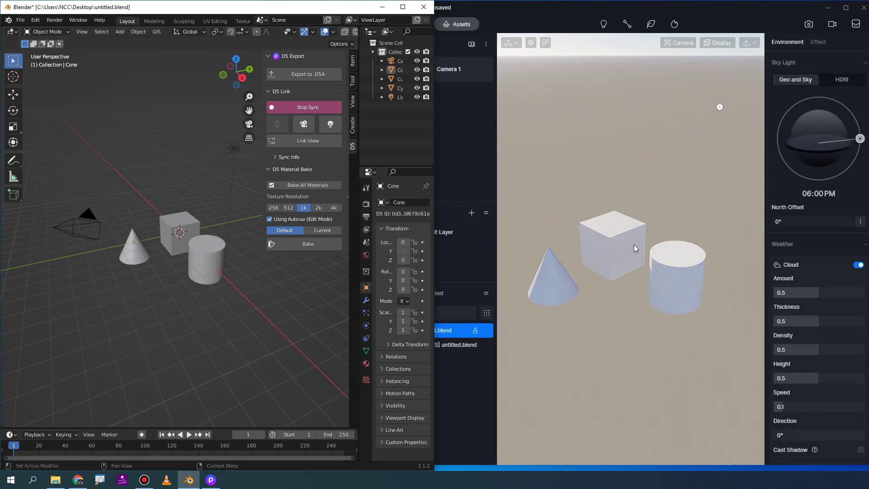
pyautogui.click(308, 143)
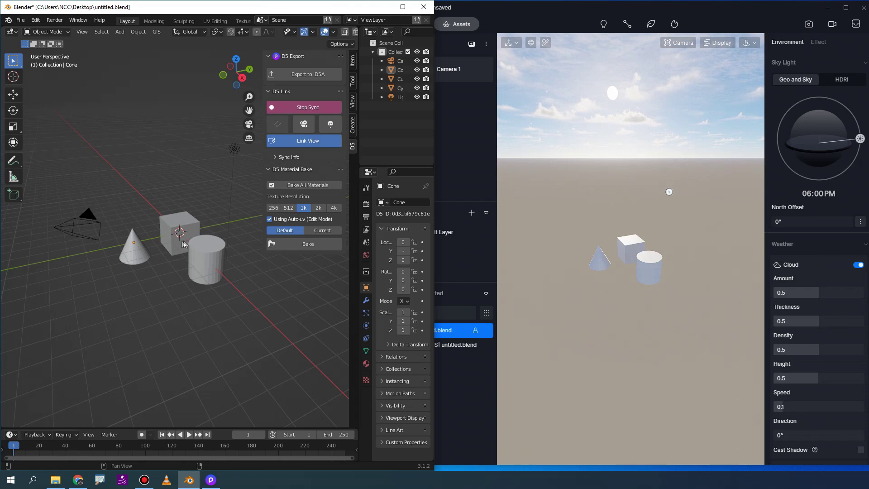
# Add a torus in Blender and place it beside the cube
pyautogui.scroll(2, 180, 243)
pyautogui.scroll(2, 180, 244)
pyautogui.moveTo(139, 262)
pyautogui.mouseDown(button='middle')
pyautogui.moveTo(204, 237)
pyautogui.moveTo(93, 249)
pyautogui.moveTo(100, 259)
pyautogui.moveTo(169, 258)
pyautogui.moveTo(117, 257)
pyautogui.moveTo(97, 237)
pyautogui.moveTo(81, 258)
pyautogui.moveTo(200, 247)
pyautogui.moveTo(118, 289)
pyautogui.mouseUp(button='middle')
pyautogui.hotkey('shift', 'a')
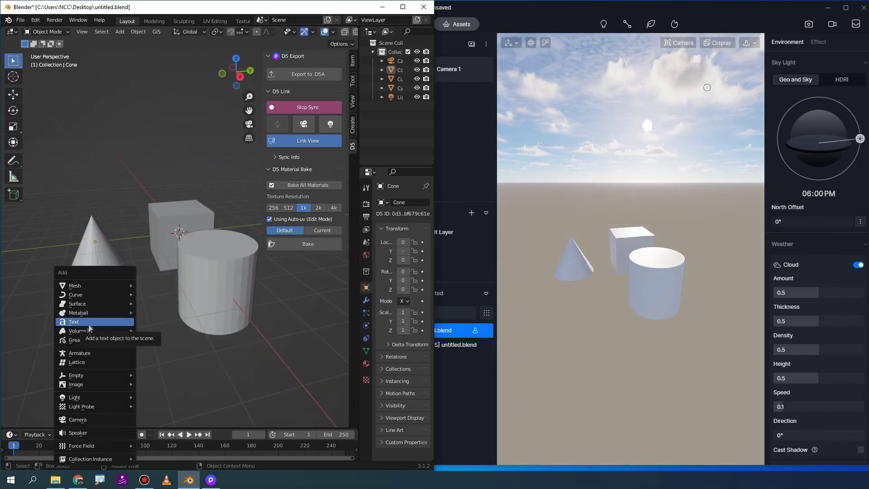
pyautogui.click(165, 350)
pyautogui.press('g')
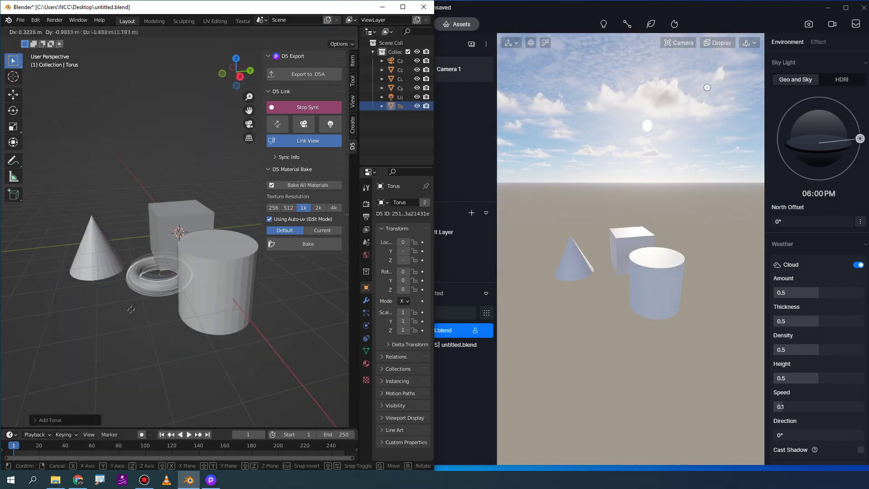
pyautogui.click(119, 230)
pyautogui.moveTo(119, 230); pyautogui.dragTo(213, 217, button='middle')
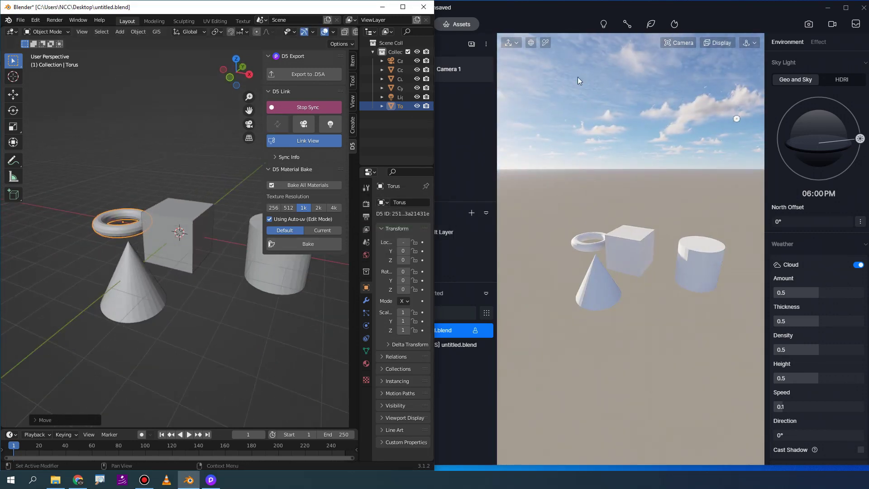
# Bring D5 Render forward, clear the selection and open the material asset library
pyautogui.click(552, 10)
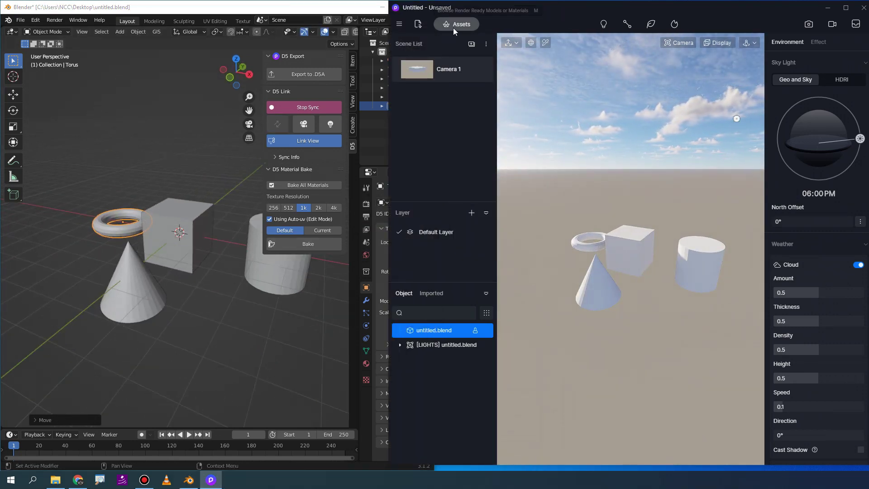
pyautogui.click(735, 119)
pyautogui.click(592, 184)
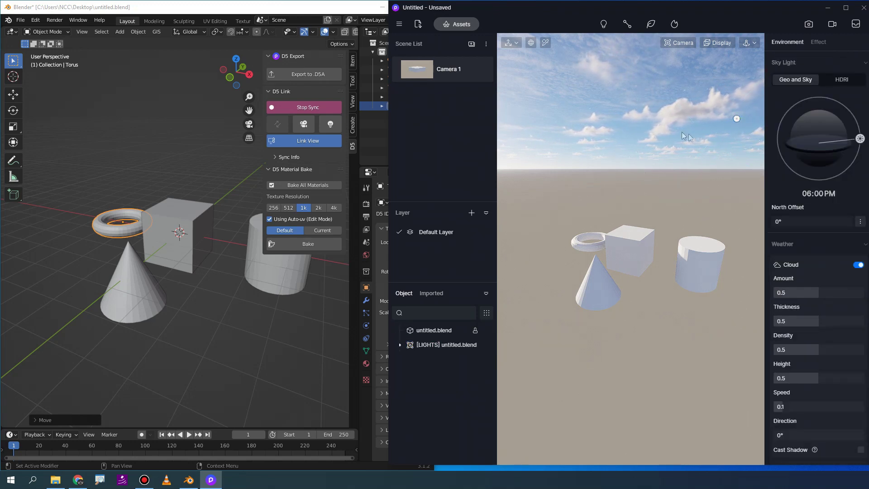
pyautogui.click(458, 24)
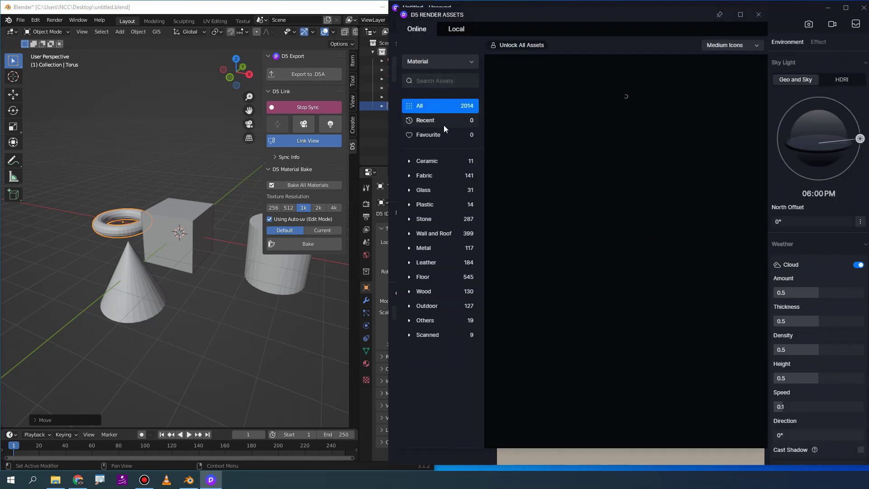
pyautogui.moveTo(612, 39); pyautogui.dragTo(209, 65)
# Apply Cotton and Linen Fabric to the cube, cone, cylinder and torus
pyautogui.moveTo(131, 126); pyautogui.dragTo(629, 247)
pyautogui.moveTo(314, 321); pyautogui.dragTo(591, 280)
pyautogui.moveTo(130, 126); pyautogui.dragTo(686, 262)
pyautogui.click(590, 241)
pyautogui.scroll(-5, 232, 225)
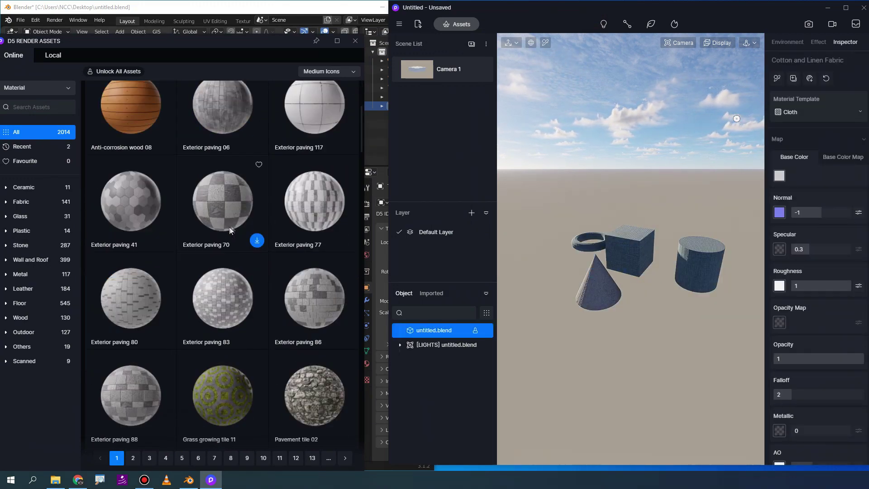
pyautogui.scroll(-3, 231, 227)
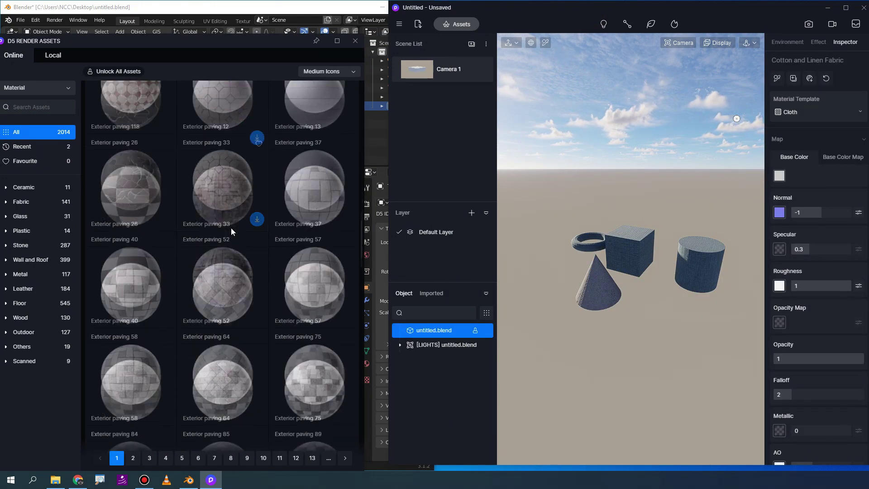
pyautogui.moveTo(88, 43); pyautogui.dragTo(247, 14)
# Switch the asset library to Local models
pyautogui.click(211, 24)
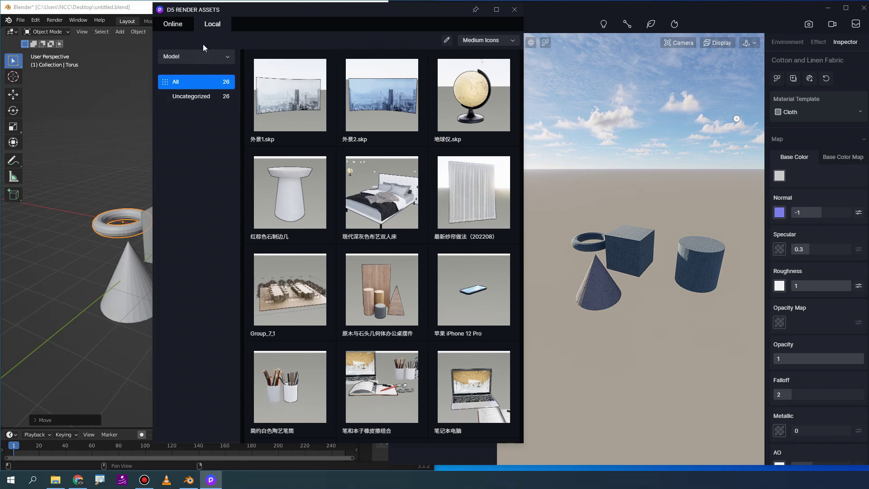
pyautogui.click(206, 56)
pyautogui.click(181, 86)
pyautogui.click(199, 56)
pyautogui.click(194, 71)
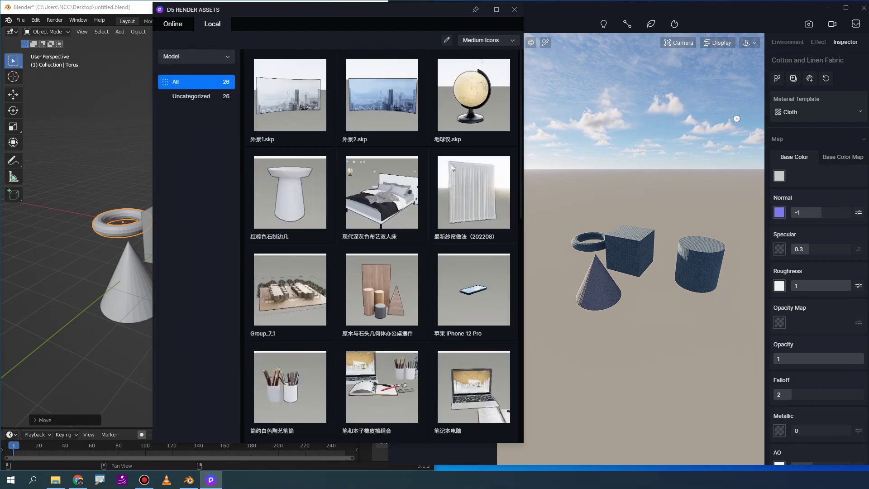
# Place a globe on the cube and a double bed in the scene
pyautogui.moveTo(479, 99); pyautogui.dragTo(643, 254)
pyautogui.scroll(5, 580, 273)
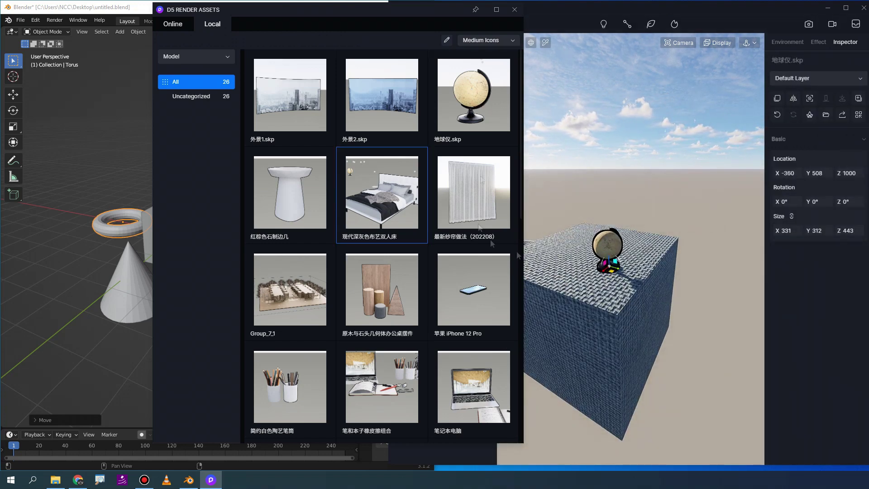
pyautogui.moveTo(519, 256); pyautogui.dragTo(664, 239)
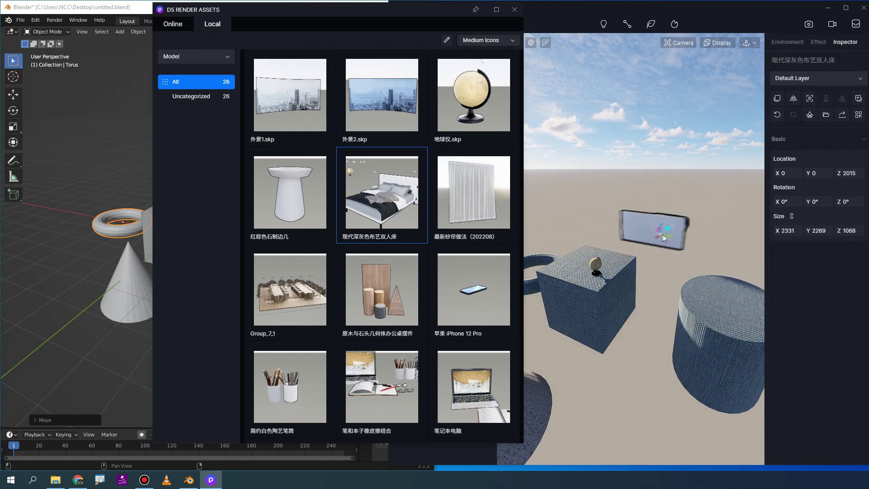
pyautogui.click(664, 239)
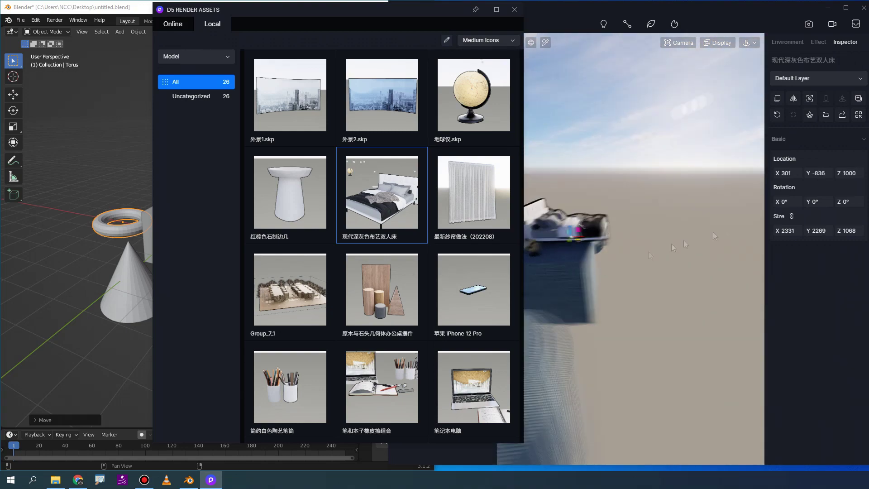
# Add a notebook-and-pen set and a laptop rotated 50° on Z, then close Assets
pyautogui.click(607, 385)
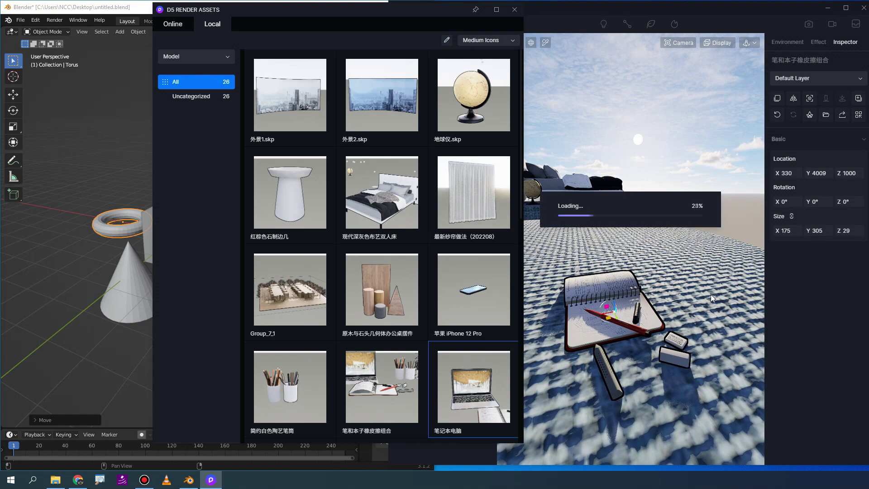
pyautogui.moveTo(708, 290); pyautogui.dragTo(626, 253, button='right')
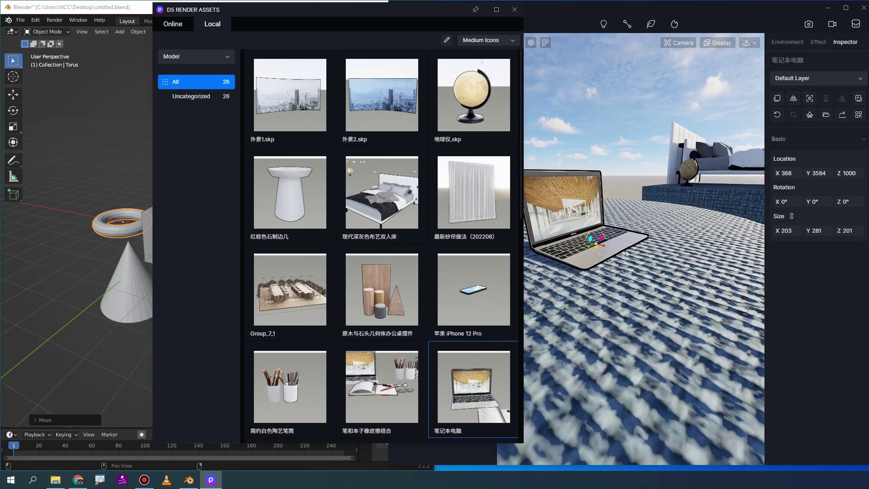
pyautogui.moveTo(627, 253); pyautogui.dragTo(589, 272)
pyautogui.click(188, 480)
pyautogui.moveTo(204, 307); pyautogui.dragTo(174, 259, button='middle')
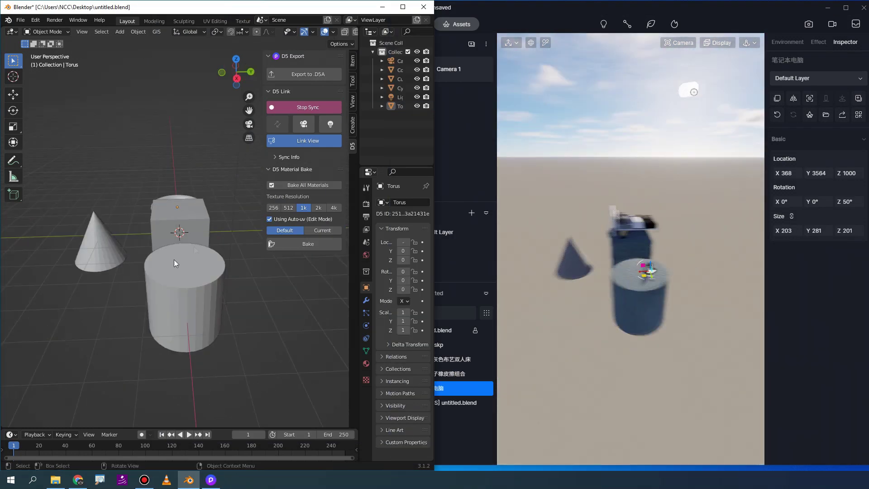
# Bring D5 Render forward and view the scene through Camera 1
pyautogui.click(252, 127)
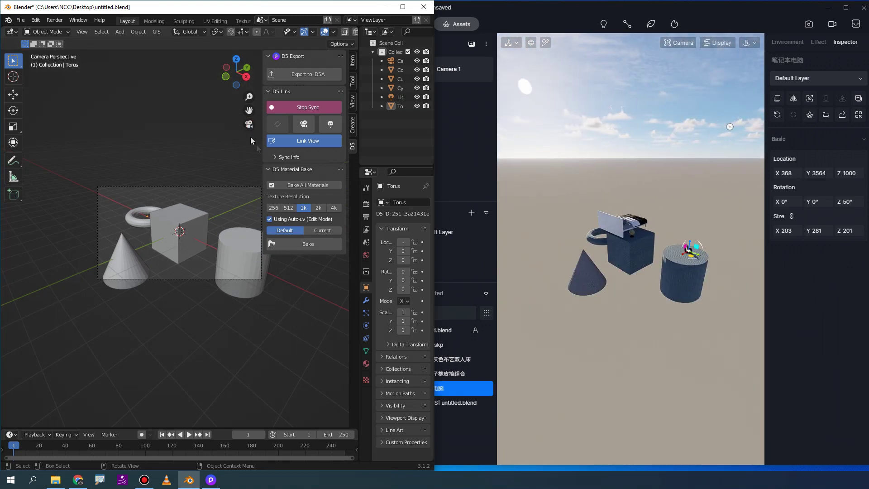
pyautogui.click(462, 153)
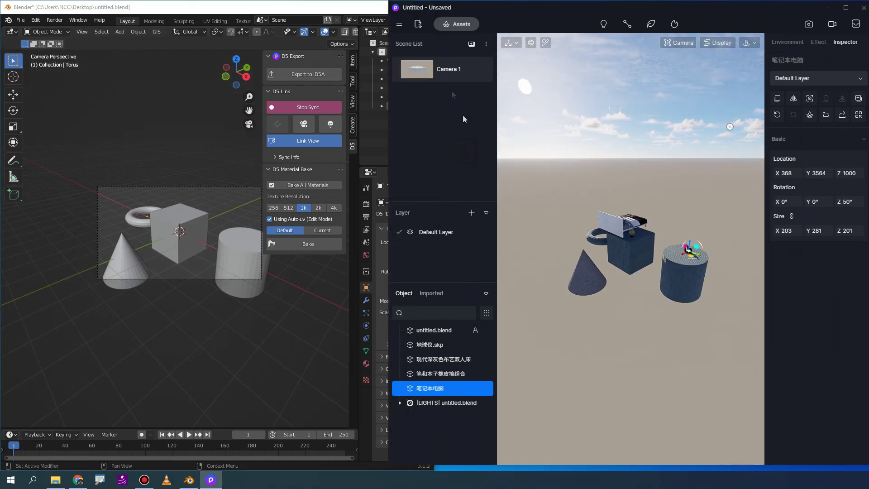
pyautogui.click(424, 70)
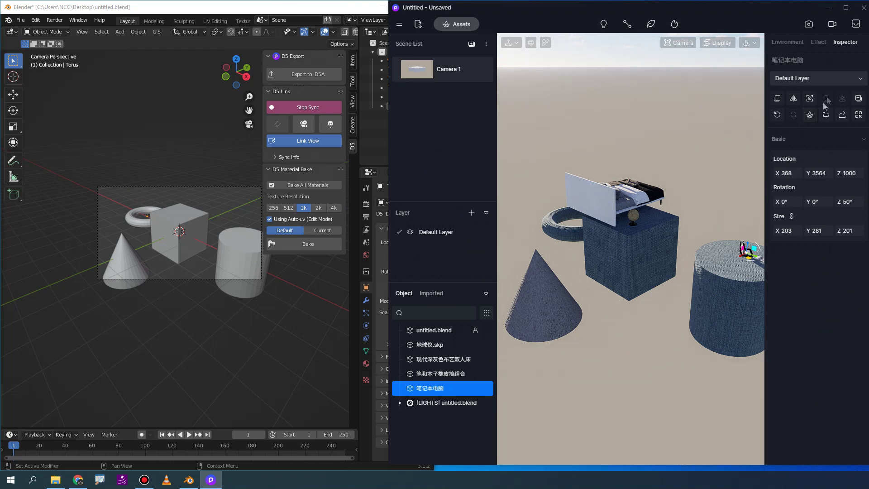
# Set the sky light time of day to 03:06 PM in the Environment settings
pyautogui.click(789, 42)
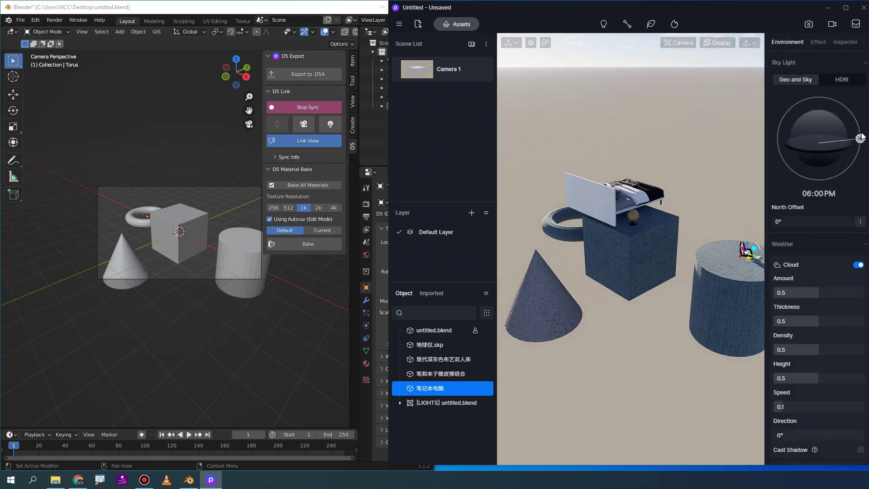
pyautogui.moveTo(860, 137); pyautogui.dragTo(849, 110)
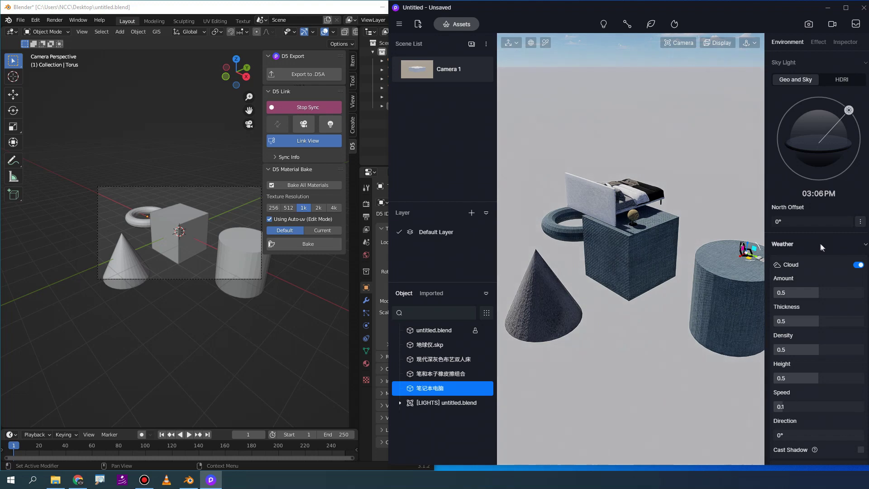
pyautogui.scroll(-3, 823, 245)
pyautogui.moveTo(807, 356); pyautogui.dragTo(837, 356)
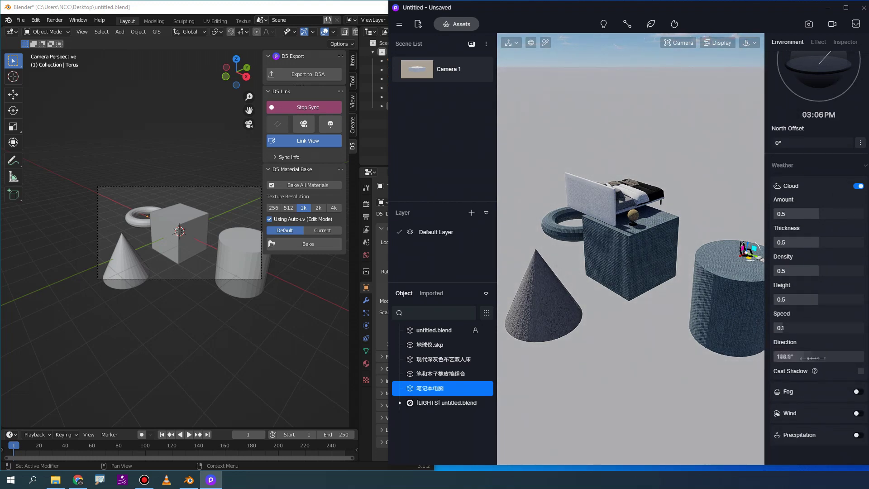
# Orbit toward the bed and cylinder, then return to the Camera 1 viewpoint and Environment settings
pyautogui.moveTo(697, 180); pyautogui.dragTo(436, 180, button='right')
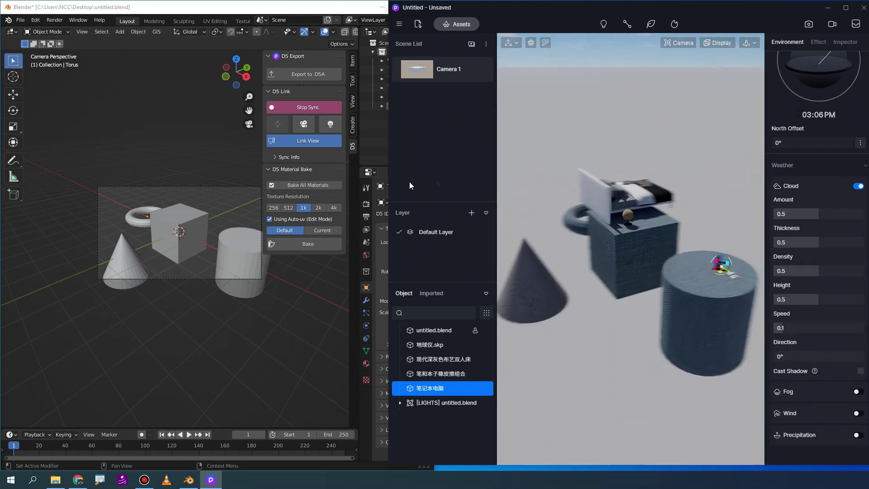
pyautogui.moveTo(655, 236); pyautogui.dragTo(695, 238, button='right')
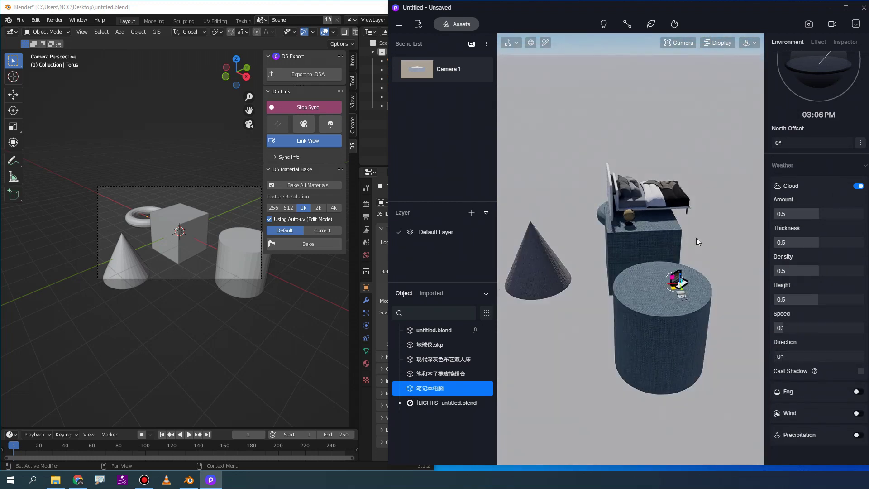
pyautogui.click(413, 67)
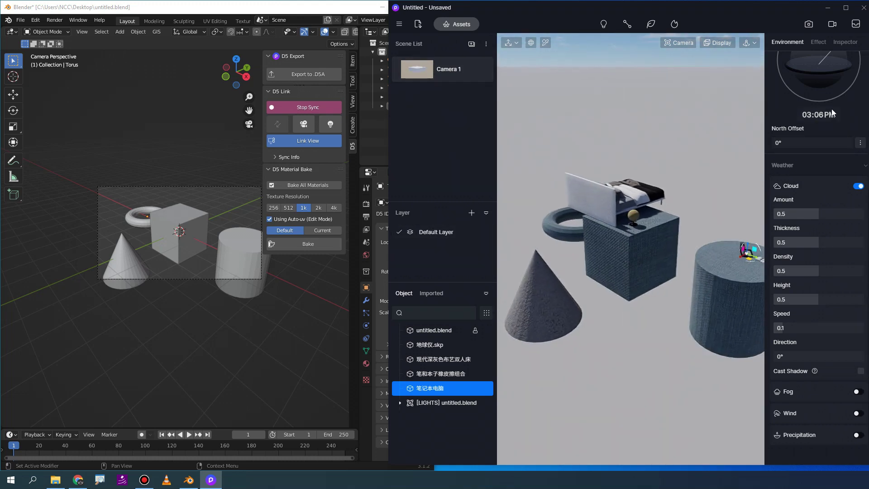
pyautogui.click(824, 41)
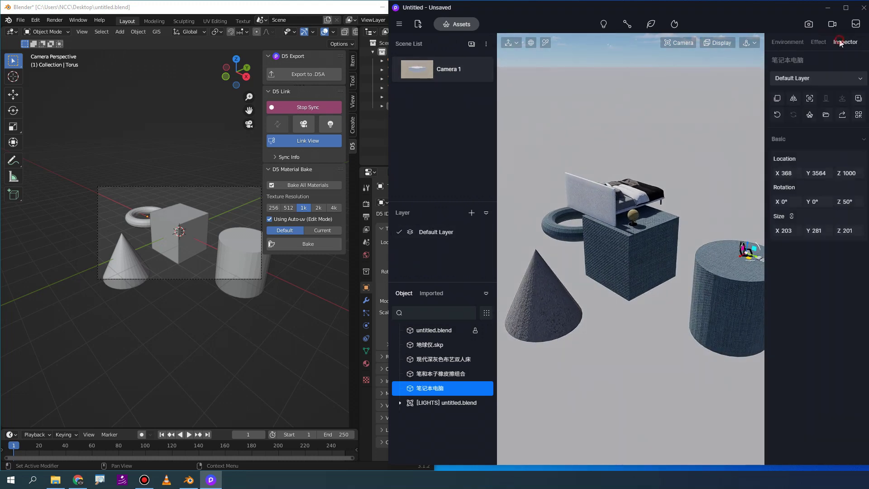
pyautogui.click(799, 42)
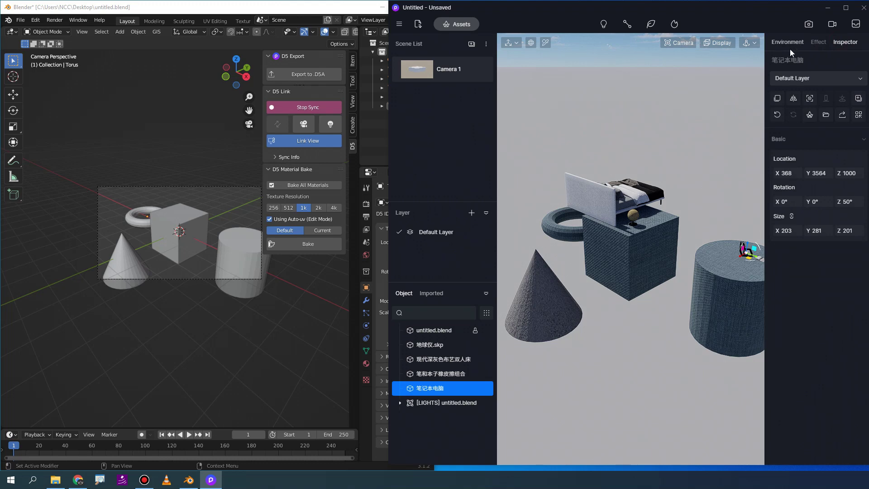
# Set up a still image render at a 16:9 aspect ratio in a maximized D5 window
pyautogui.click(812, 27)
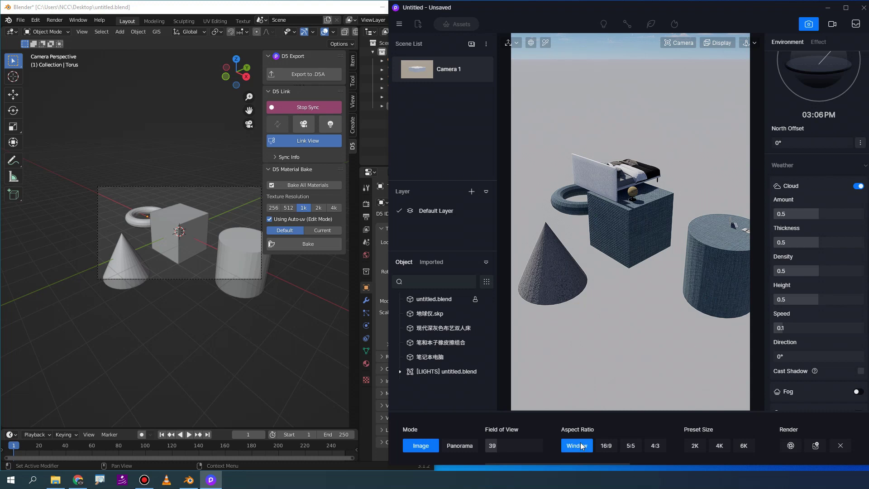
pyautogui.click(615, 442)
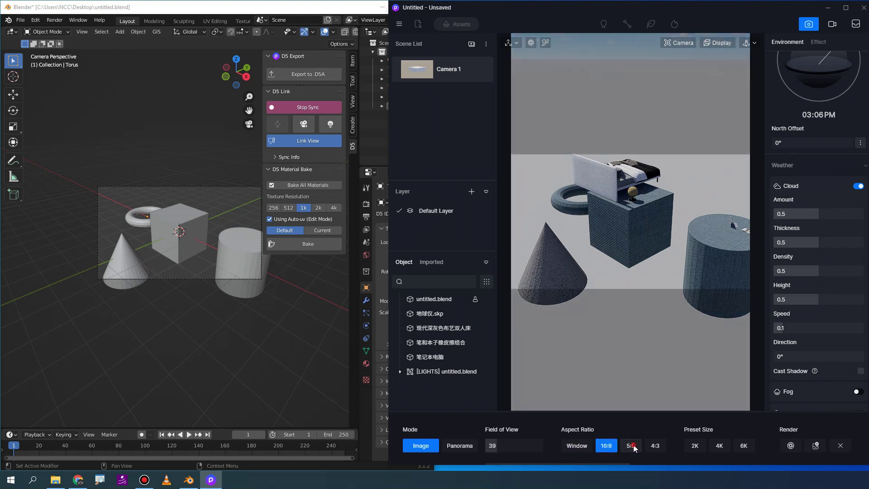
pyautogui.click(634, 446)
pyautogui.click(614, 444)
pyautogui.click(697, 445)
pyautogui.click(606, 447)
pyautogui.press('super+Up')
# Set the custom image size to 2000 × 1125 and untick the render Channels
pyautogui.click(555, 451)
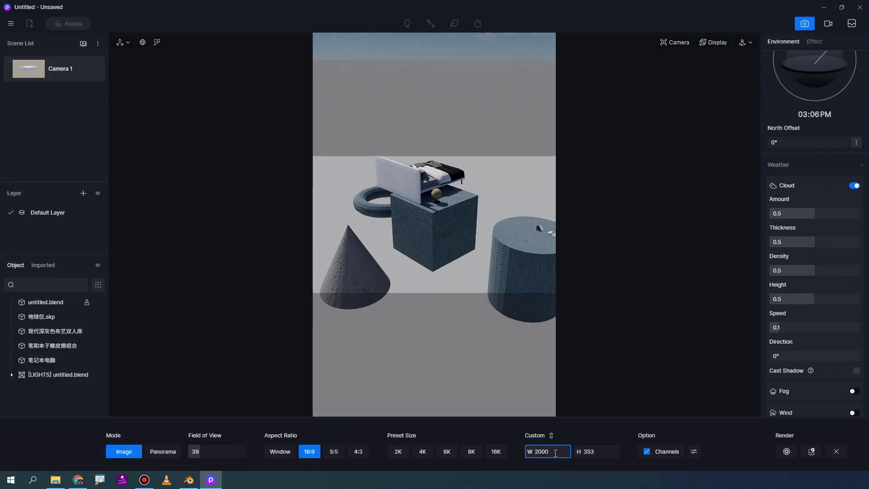
pyautogui.click(601, 449)
pyautogui.click(693, 452)
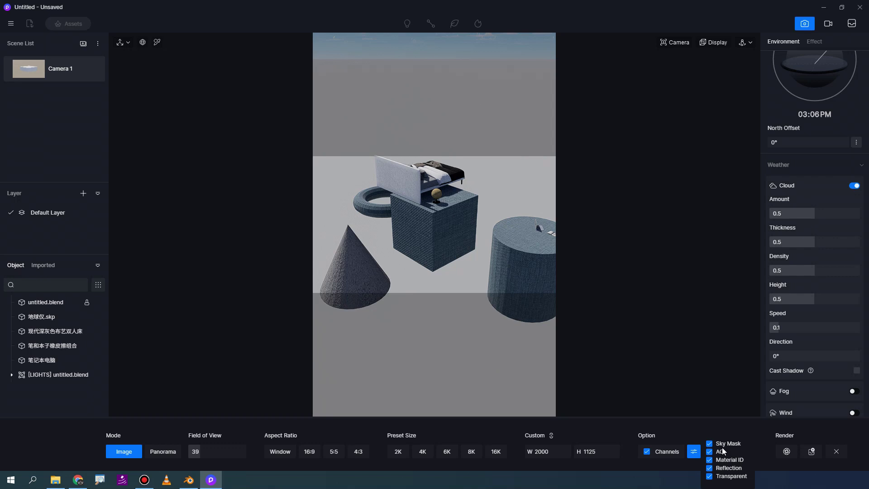
pyautogui.click(673, 434)
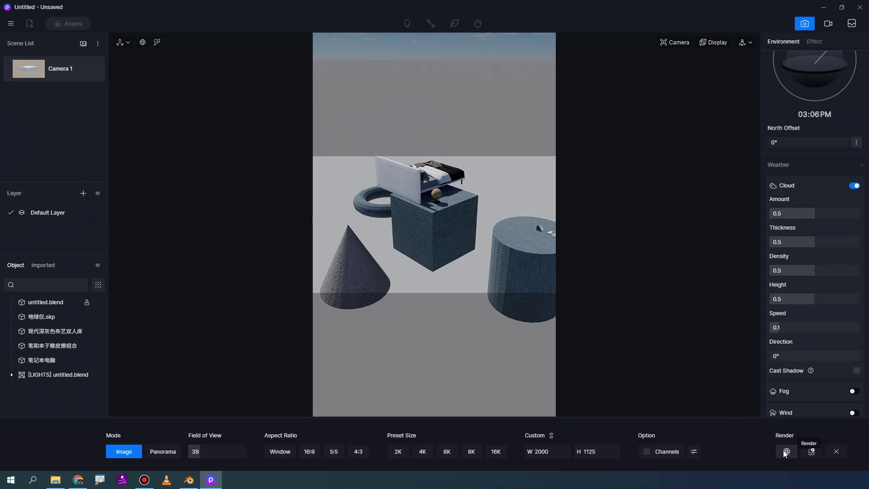
# Render the image and save it as a PNG on the Desktop
pyautogui.click(786, 451)
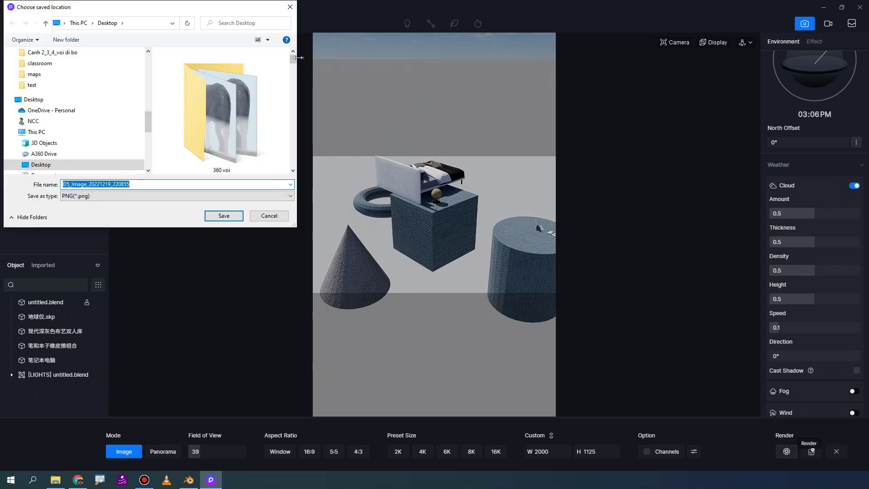
pyautogui.click(231, 216)
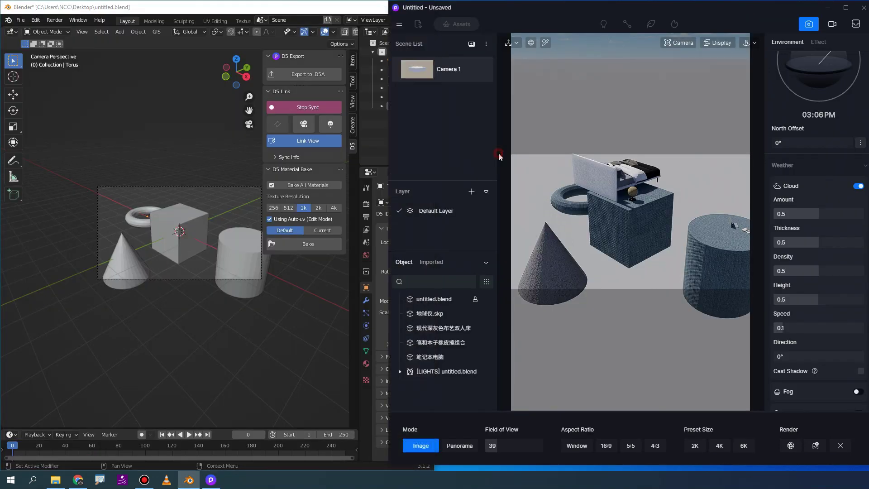
pyautogui.click(499, 154)
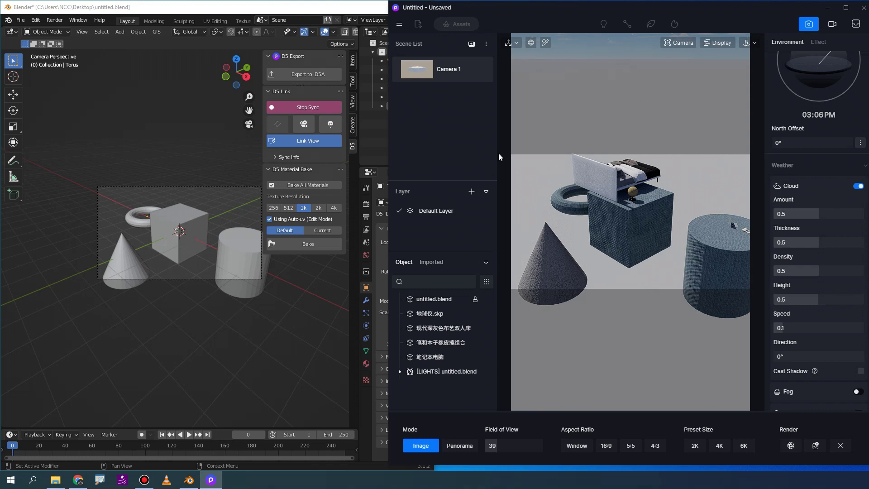
# Orbit the Blender viewport, briefly select the torus, then deselect it
pyautogui.moveTo(159, 249); pyautogui.dragTo(66, 292, button='middle')
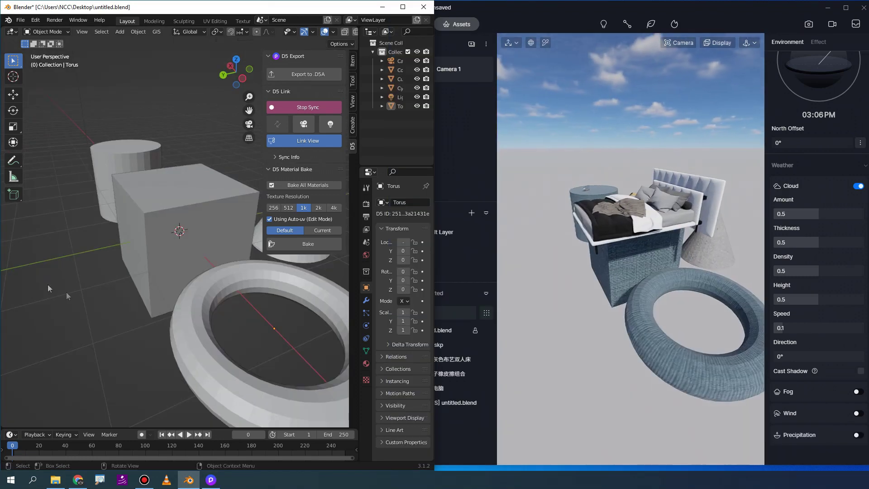
pyautogui.scroll(-5, 64, 293)
pyautogui.scroll(3, 223, 225)
pyautogui.scroll(5, 223, 225)
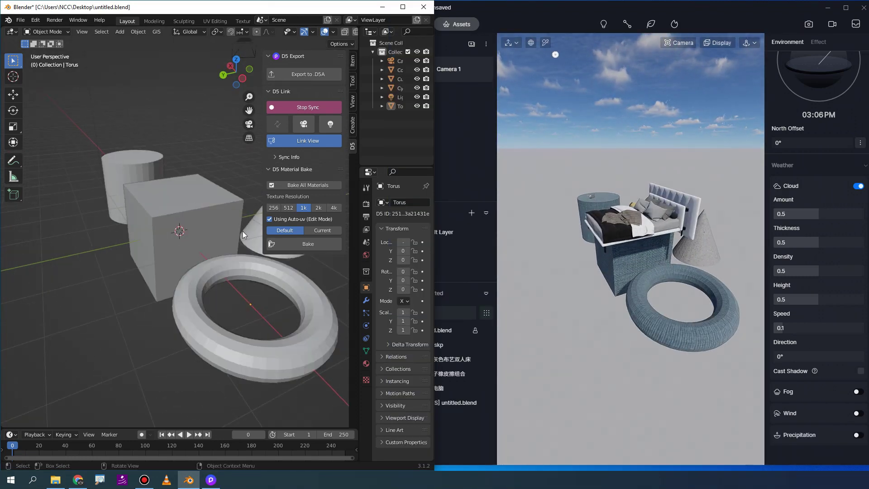
pyautogui.click(259, 319)
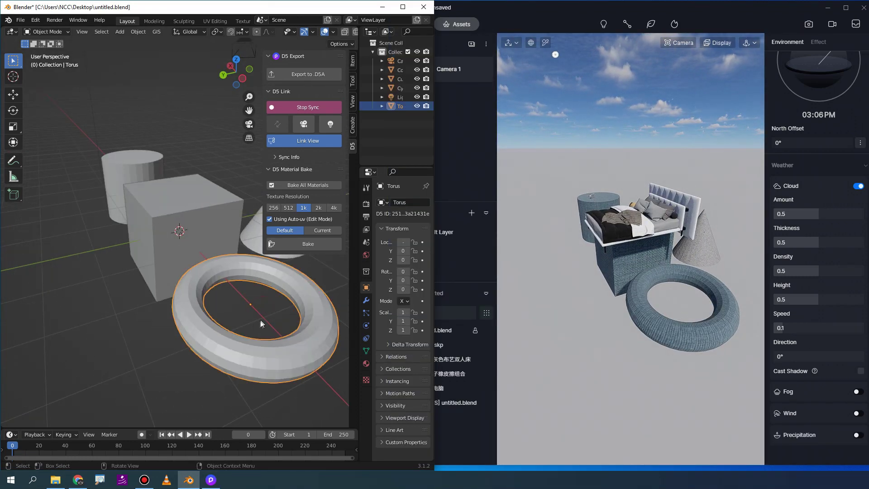
pyautogui.moveTo(263, 300); pyautogui.dragTo(241, 313)
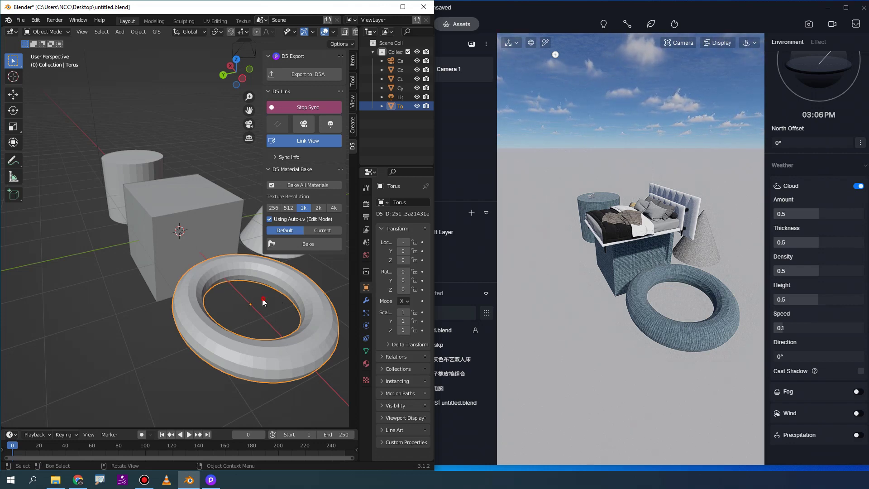
pyautogui.click(241, 302)
# Orbit and zoom the viewport to reframe the torus and cube
pyautogui.moveTo(229, 216)
pyautogui.mouseDown(button='middle')
pyautogui.moveTo(86, 197)
pyautogui.moveTo(86, 211)
pyautogui.moveTo(248, 225)
pyautogui.mouseUp(button='middle')
pyautogui.scroll(-5, 193, 162)
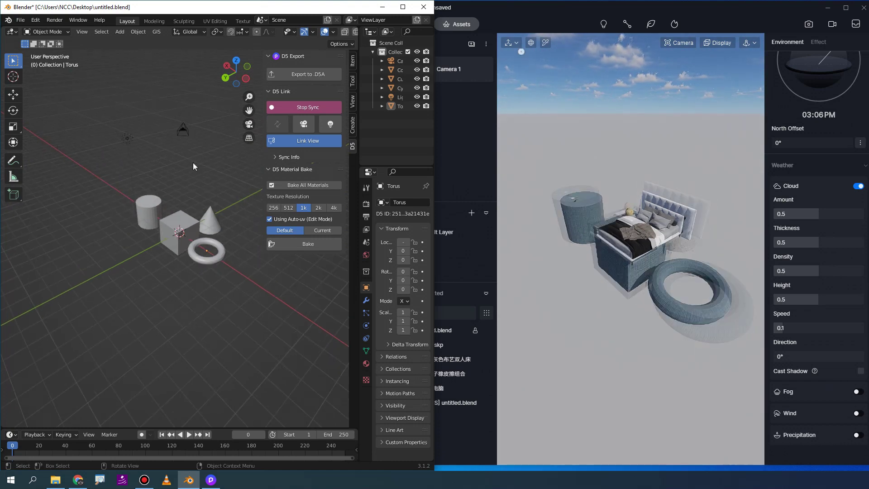
pyautogui.scroll(2, 219, 175)
pyautogui.scroll(3, 219, 175)
pyautogui.scroll(3, 236, 174)
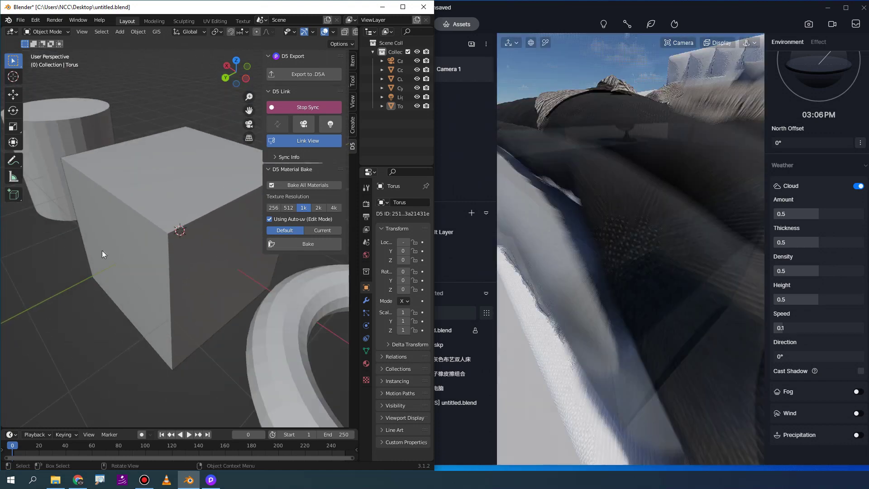
pyautogui.scroll(-2, 102, 251)
pyautogui.moveTo(251, 218); pyautogui.dragTo(219, 194, button='middle')
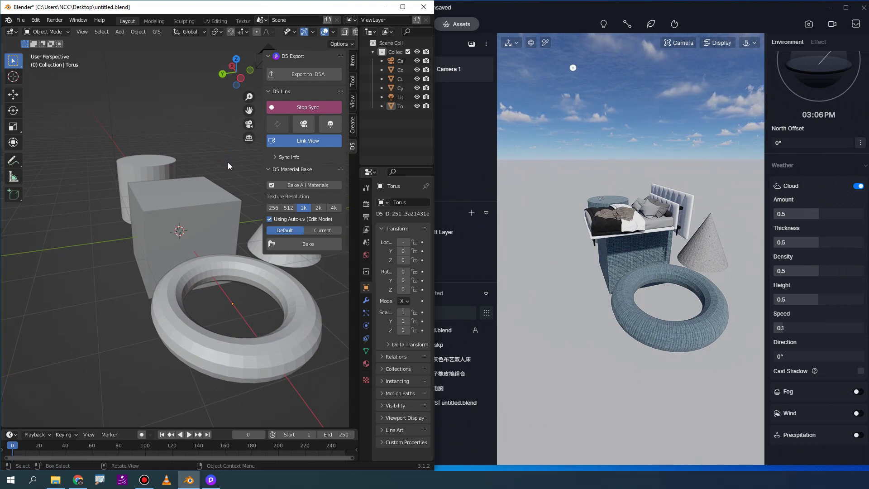
pyautogui.moveTo(230, 162)
pyautogui.mouseDown(button='middle')
pyautogui.moveTo(259, 167)
pyautogui.moveTo(190, 272)
pyautogui.mouseUp(button='middle')
# Move the torus right and slightly back, then sync the change to D5 Render
pyautogui.click(184, 312)
pyautogui.hotkey('shift', 'space')
pyautogui.press('g')
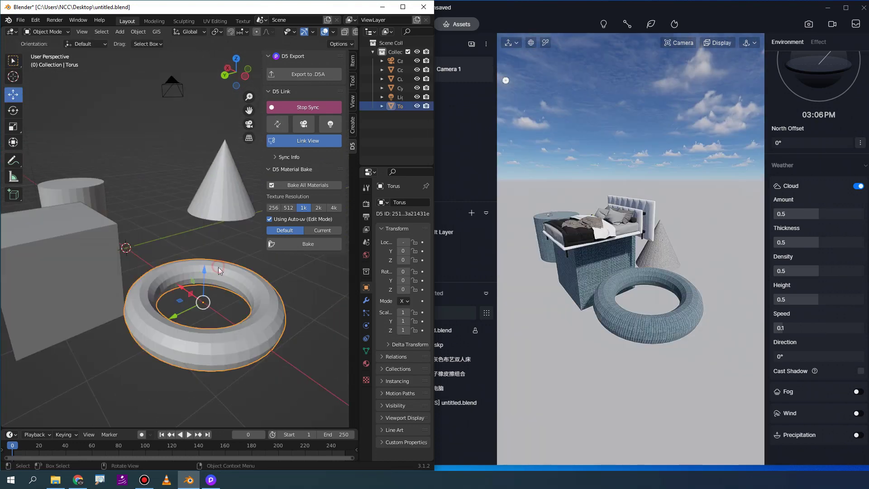
pyautogui.moveTo(184, 312); pyautogui.dragTo(219, 306)
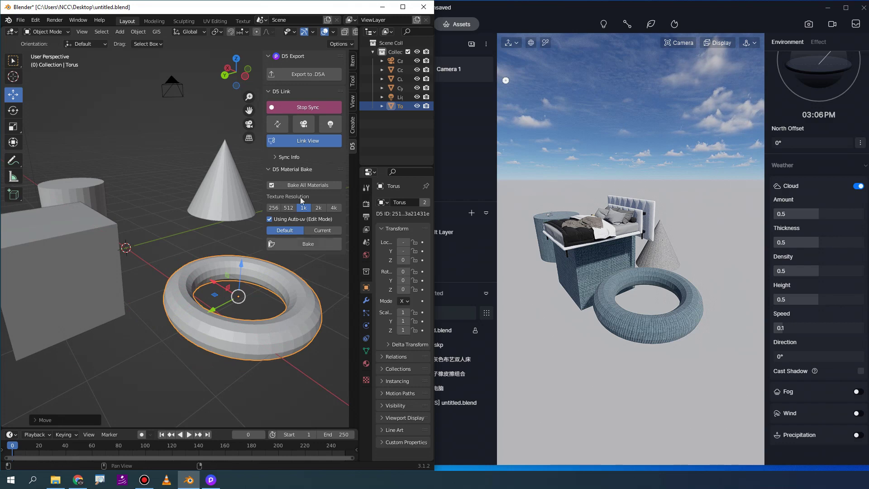
pyautogui.click(275, 129)
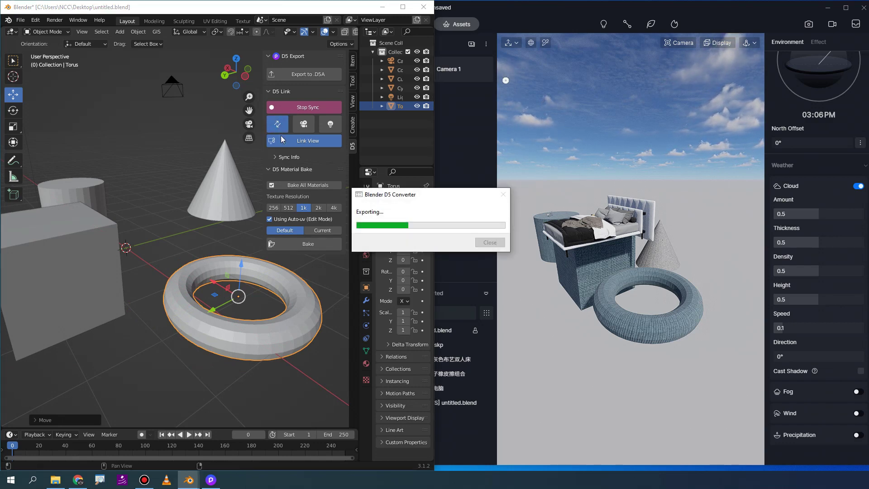